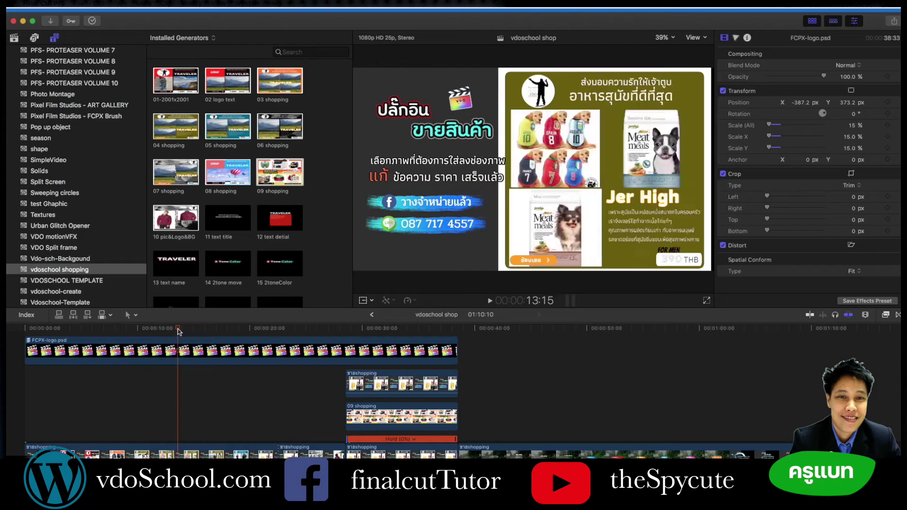
# - Play through the sample shopping ads, then select the 01-2001x2001 shopping template
pyautogui.moveTo(178, 331)
pyautogui.mouseDown()
pyautogui.moveTo(231, 330)
pyautogui.moveTo(43, 333)
pyautogui.mouseUp()
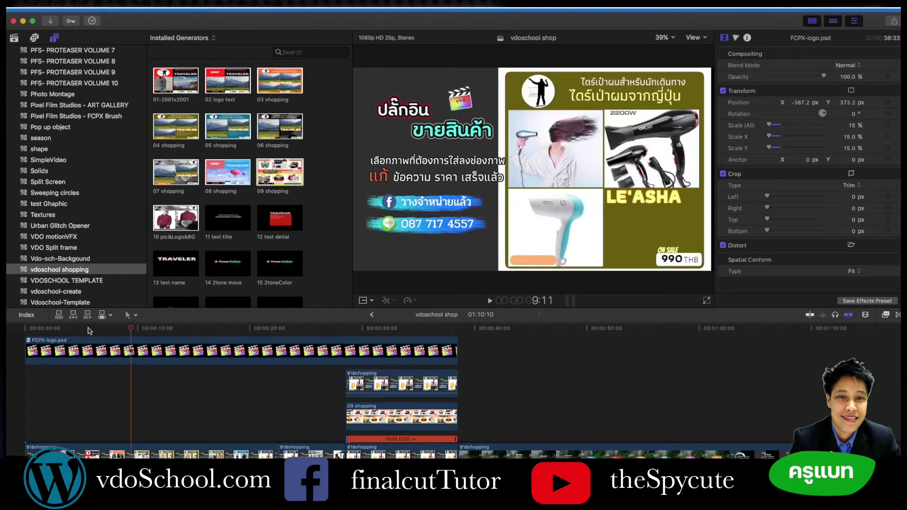
pyautogui.press('space')
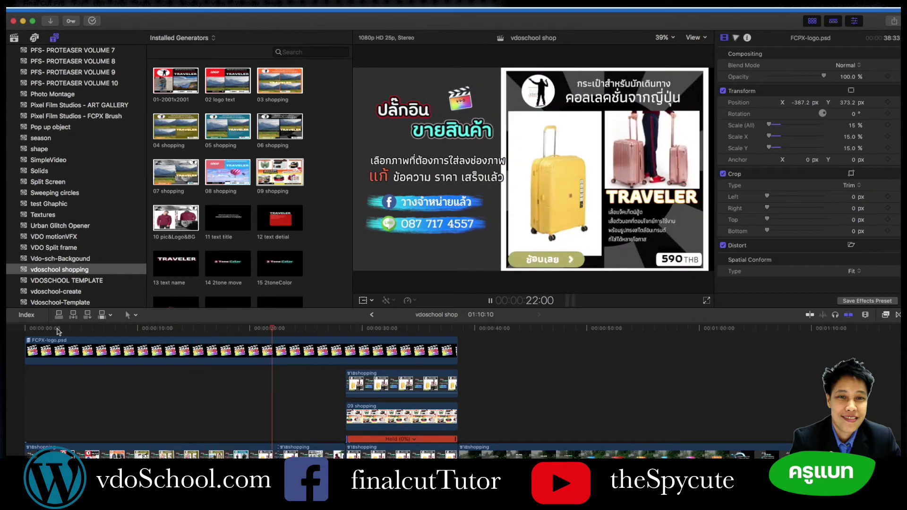
pyautogui.click(156, 330)
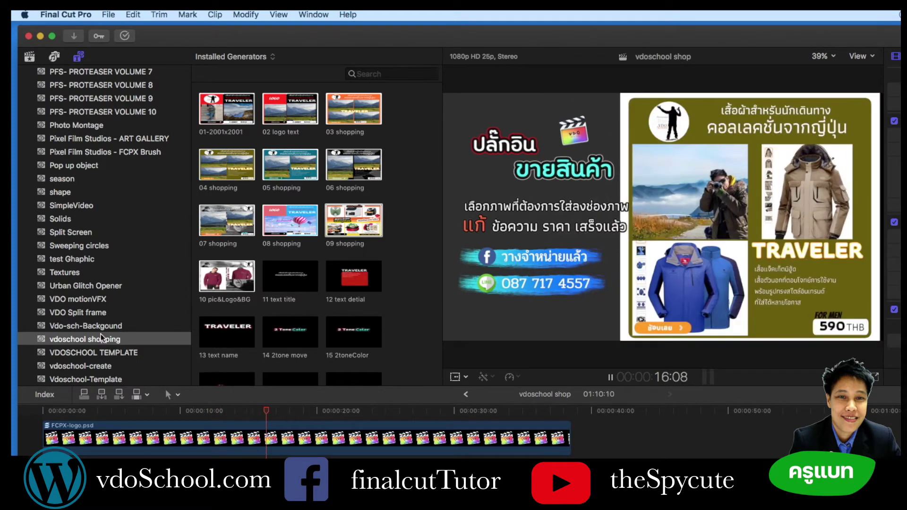
pyautogui.click(230, 111)
pyautogui.press('space')
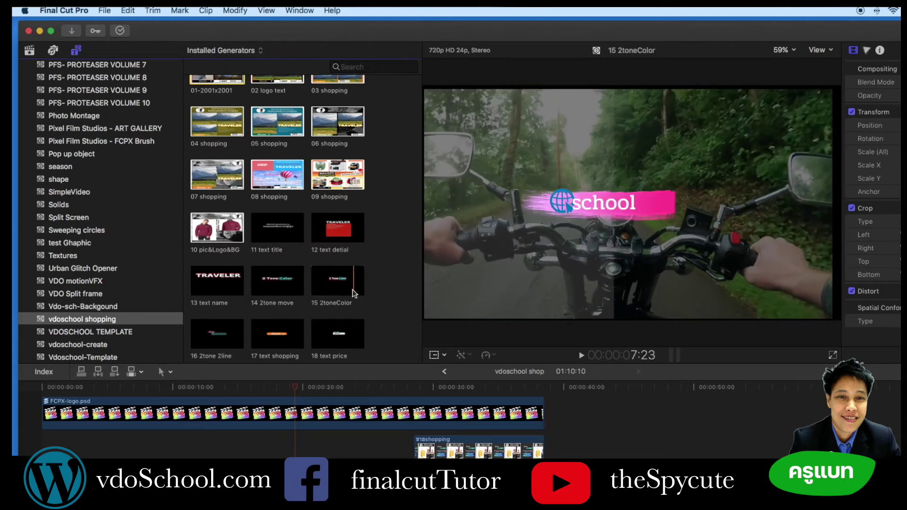
pyautogui.scroll(-3, 352, 293)
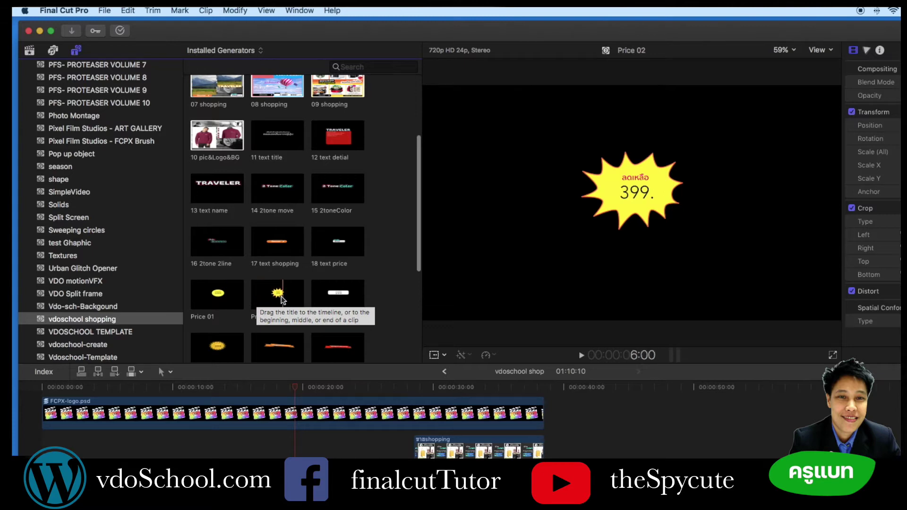
pyautogui.scroll(-3, 282, 298)
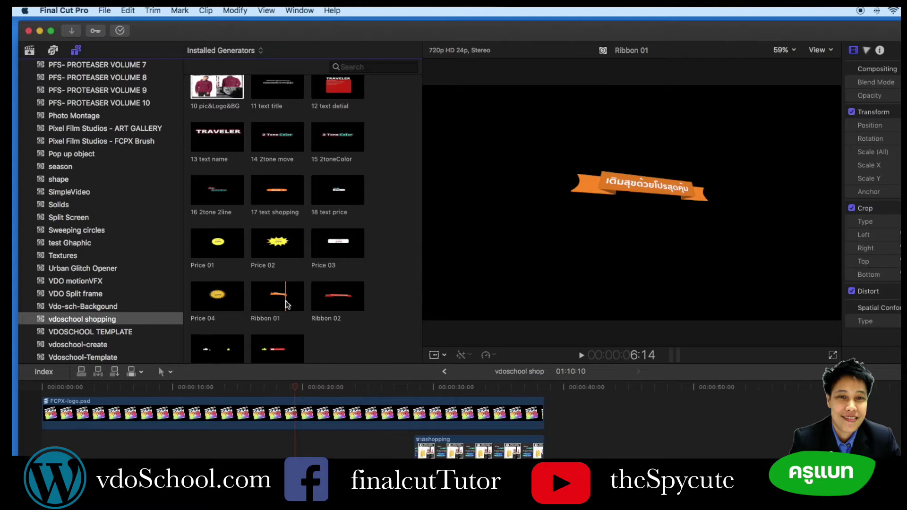
pyautogui.scroll(-2, 347, 303)
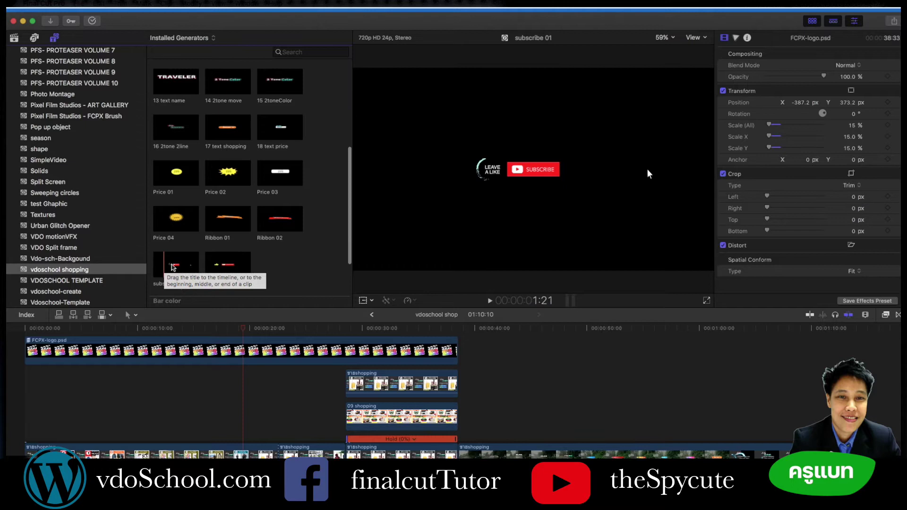
pyautogui.scroll(-5, 197, 268)
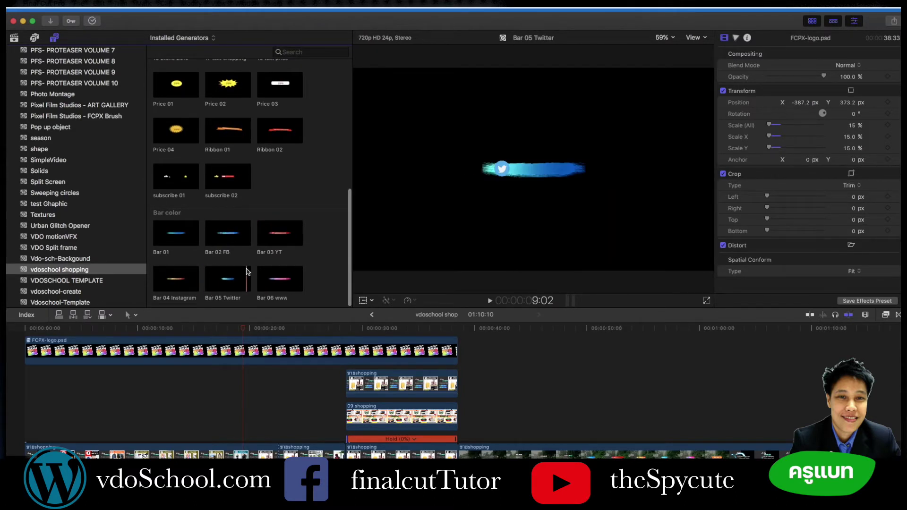
pyautogui.scroll(10, 251, 279)
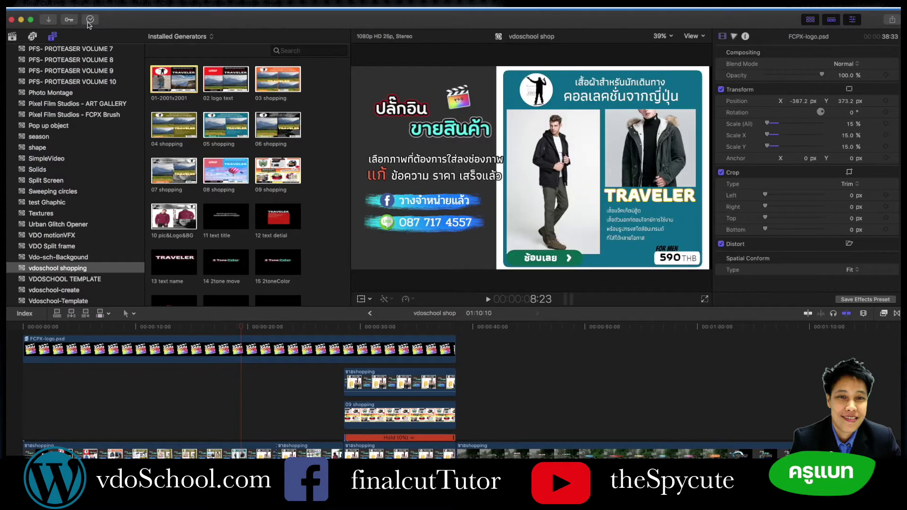
# - Start a new project and rename it dog Project
pyautogui.click(81, 6)
pyautogui.moveTo(109, 14)
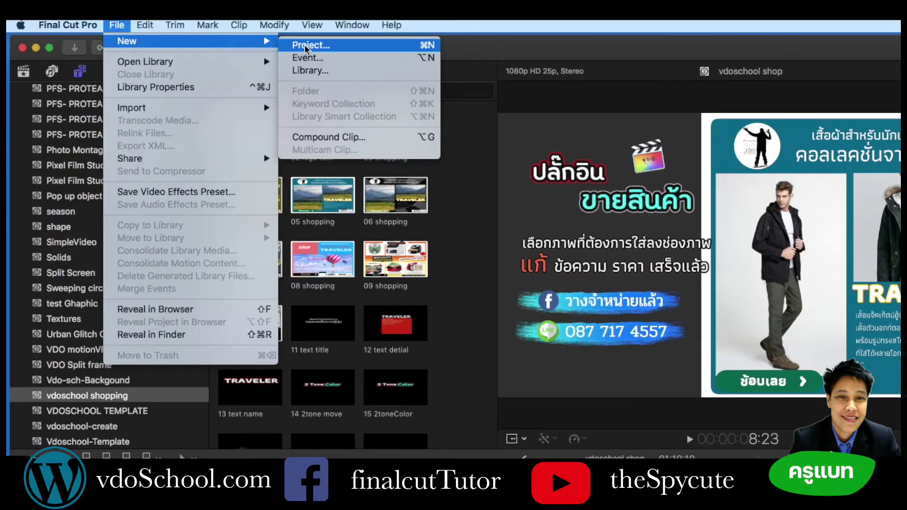
pyautogui.click(320, 46)
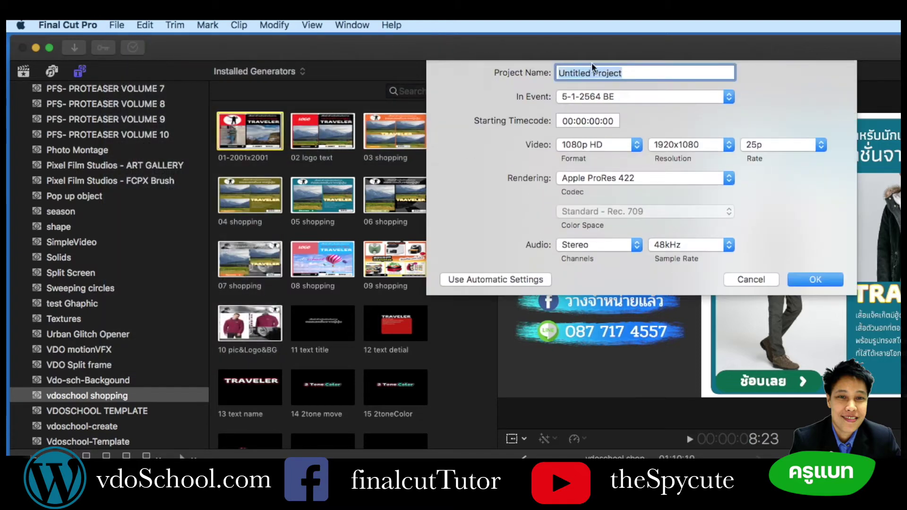
pyautogui.click(589, 71)
pyautogui.doubleClick(587, 72)
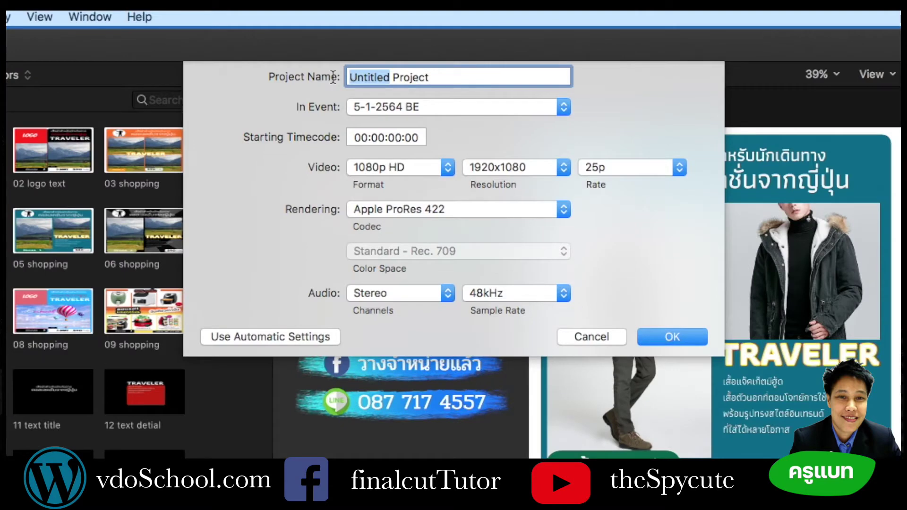
pyautogui.write('d')
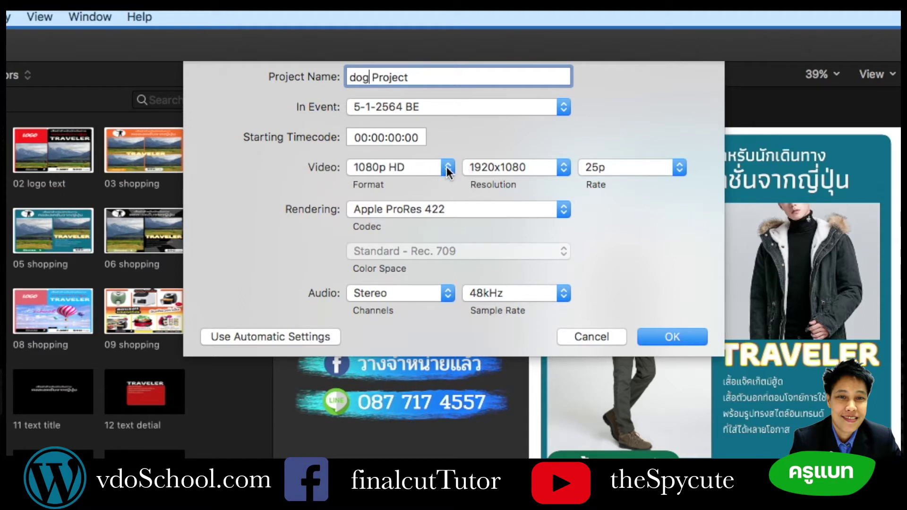
# - Set a custom 1080x1080 video format at 25p and create the project
pyautogui.click(268, 337)
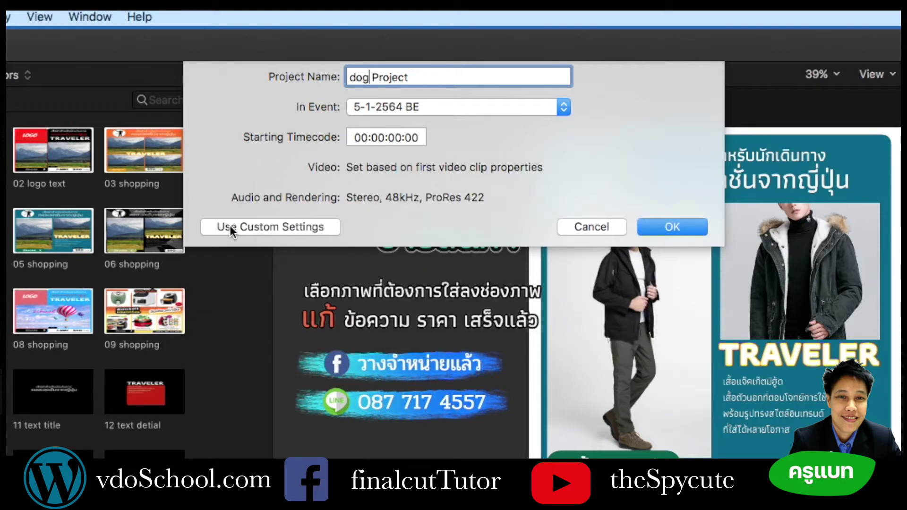
pyautogui.click(262, 227)
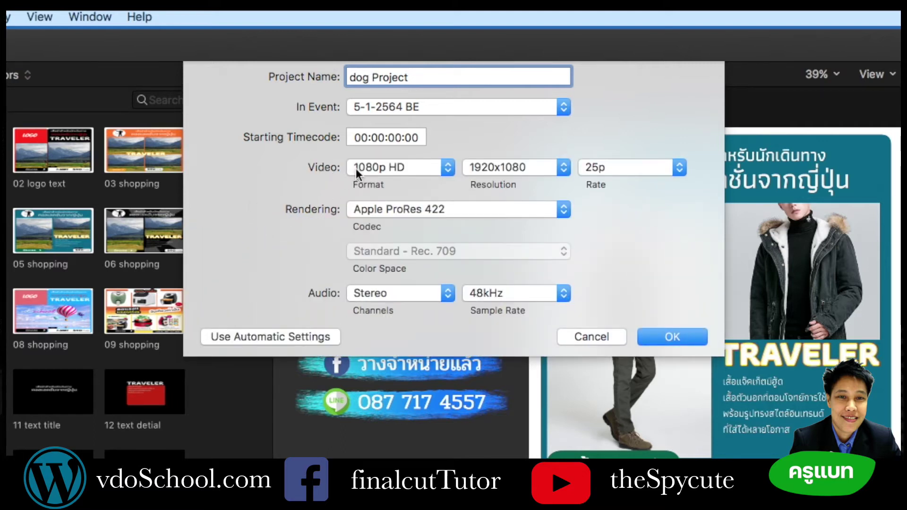
pyautogui.click(448, 167)
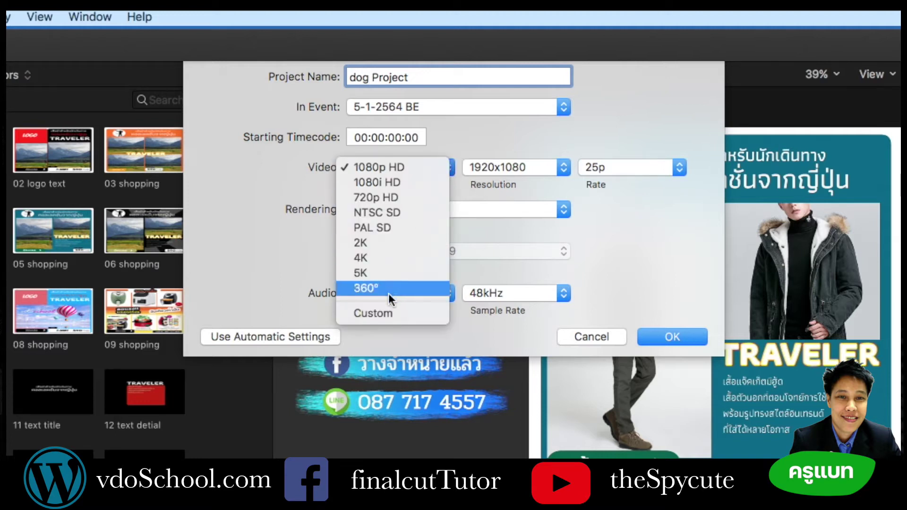
pyautogui.click(385, 314)
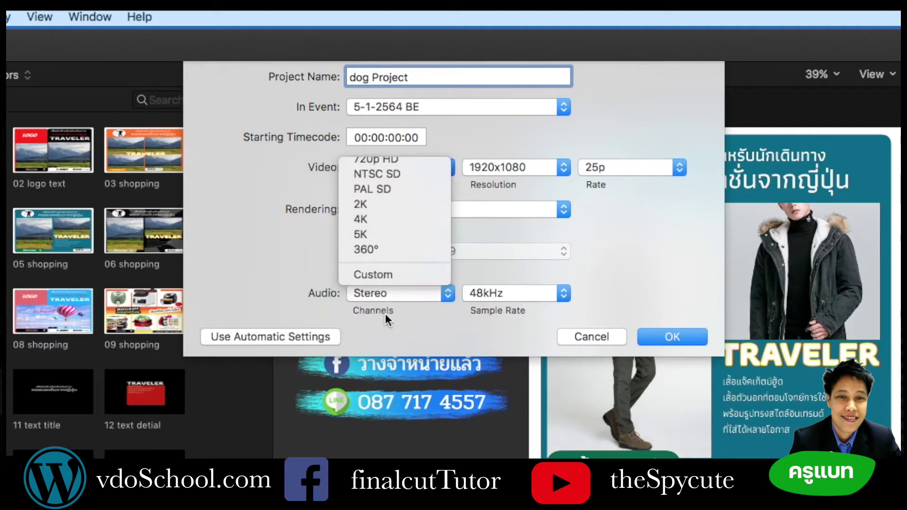
pyautogui.click(467, 167)
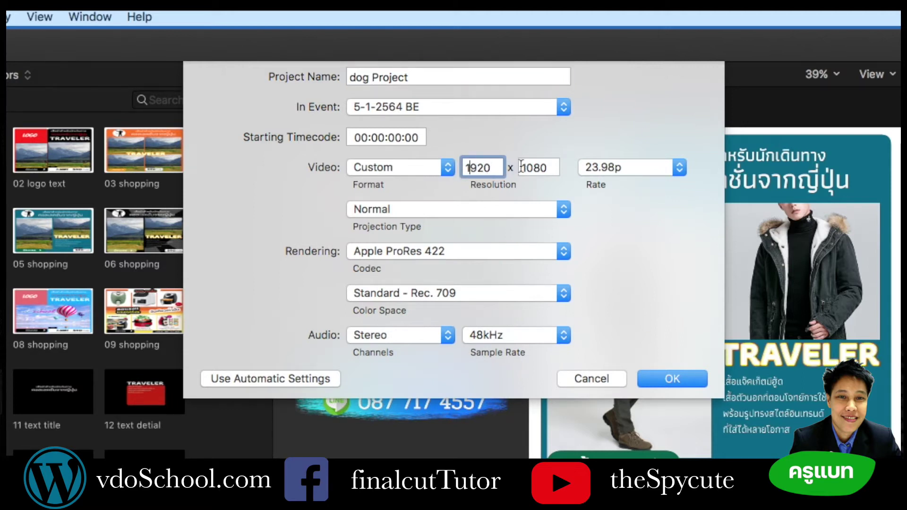
pyautogui.moveTo(494, 168); pyautogui.dragTo(434, 166)
pyautogui.write('10')
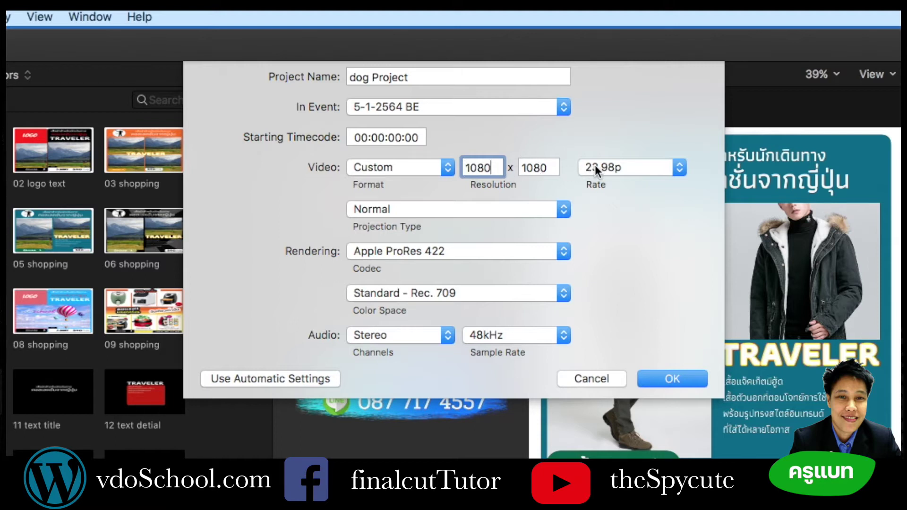
pyautogui.click(680, 167)
pyautogui.click(600, 199)
pyautogui.click(671, 379)
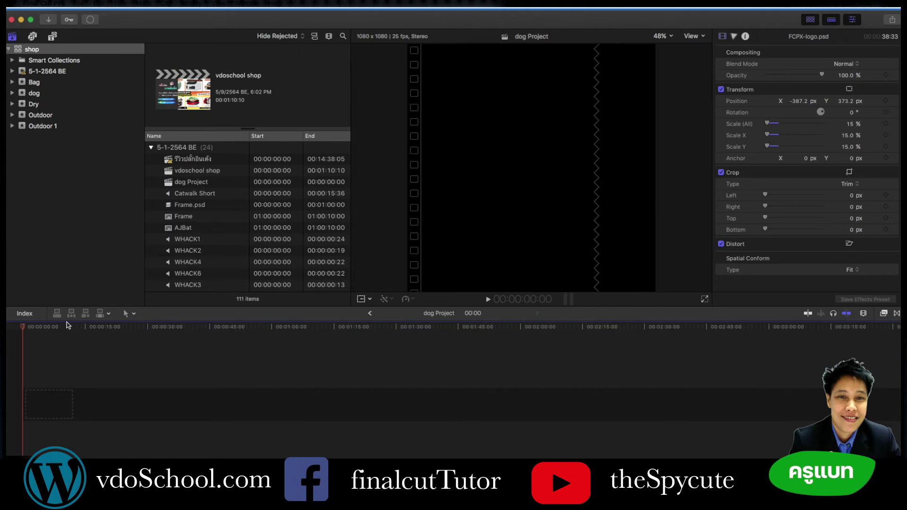
# - Show the Generators library filtered to the vdoschool shopping category
pyautogui.click(33, 328)
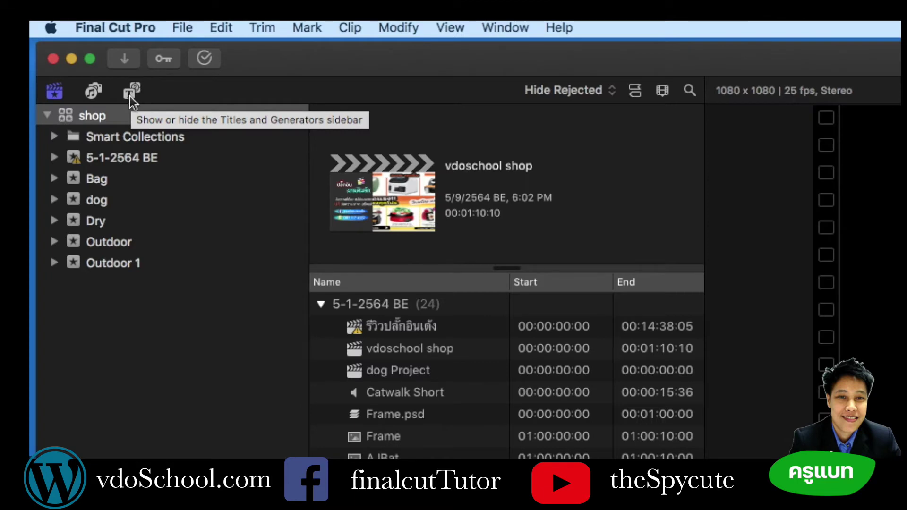
pyautogui.click(133, 93)
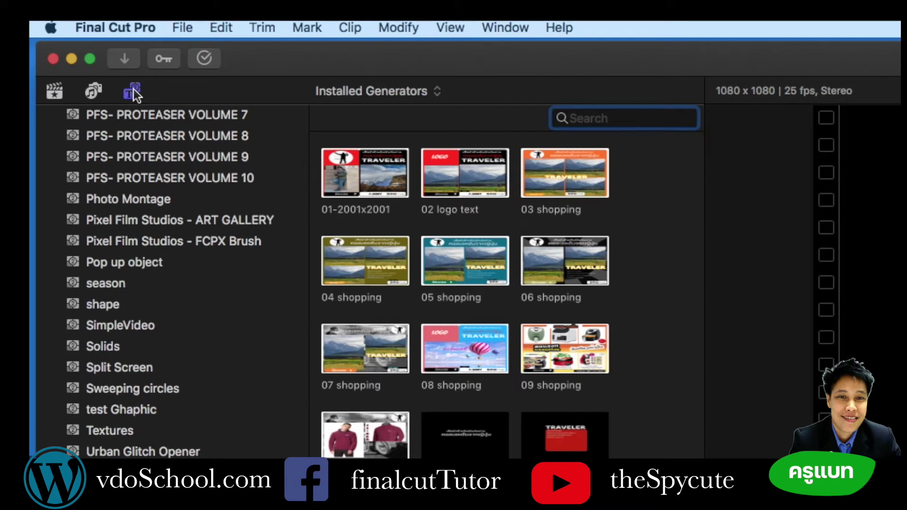
pyautogui.scroll(3, 171, 315)
pyautogui.scroll(8, 171, 315)
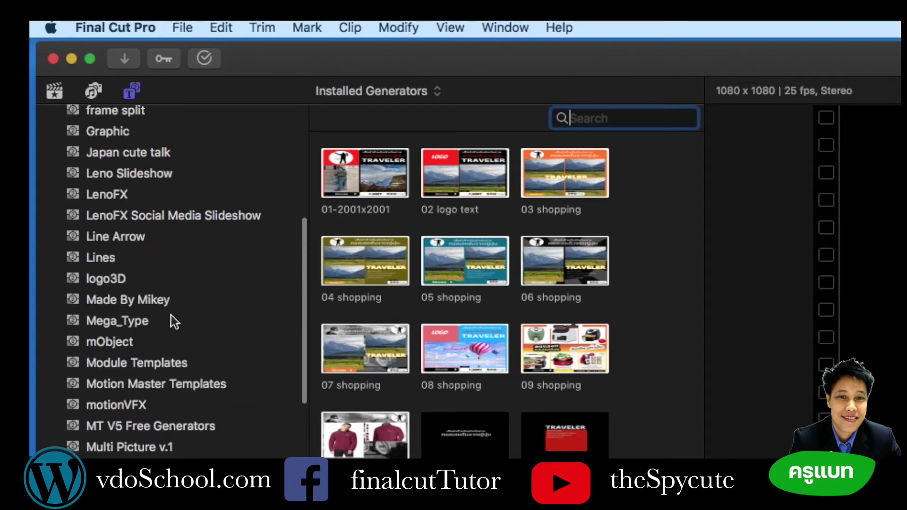
pyautogui.scroll(5, 171, 315)
pyautogui.scroll(3, 171, 315)
pyautogui.click(112, 137)
pyautogui.click(72, 136)
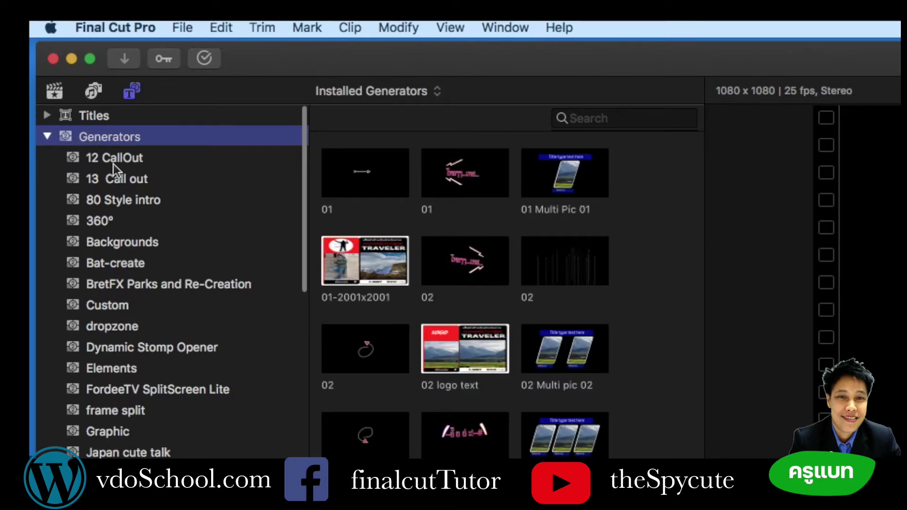
pyautogui.scroll(-10, 144, 250)
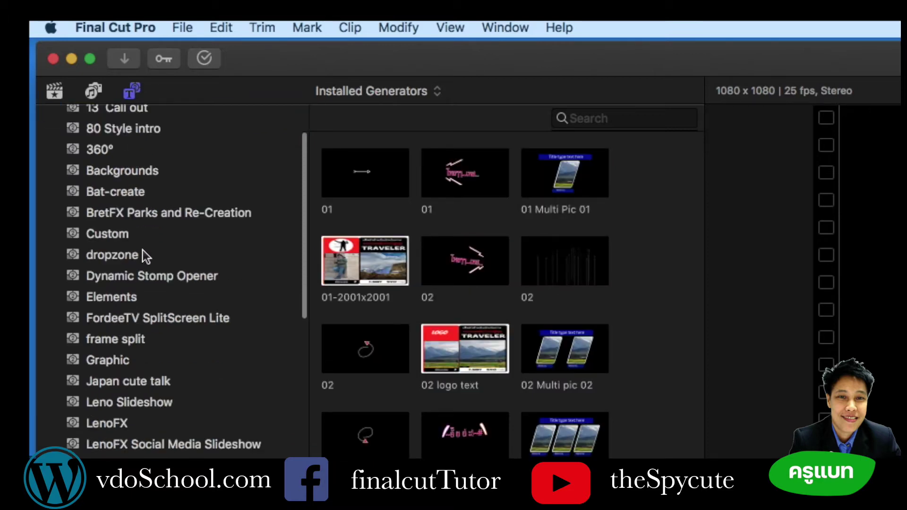
pyautogui.scroll(-15, 146, 37)
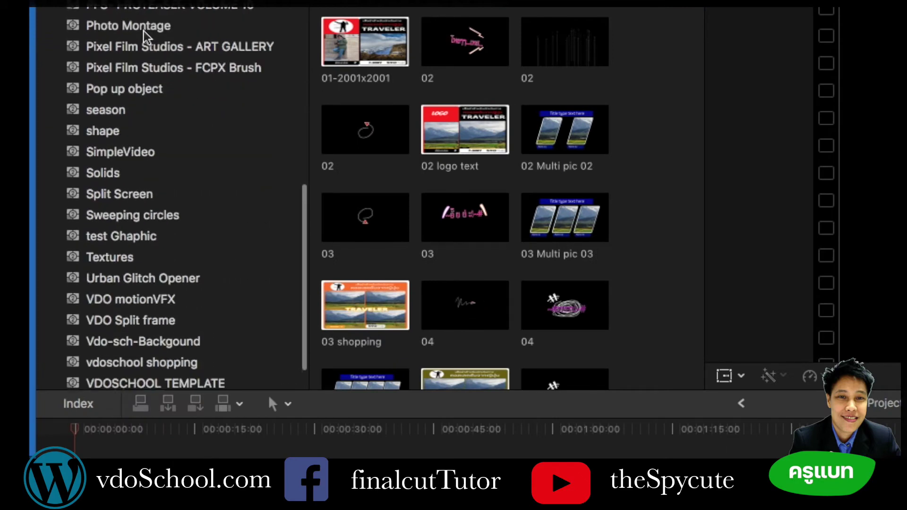
pyautogui.click(122, 320)
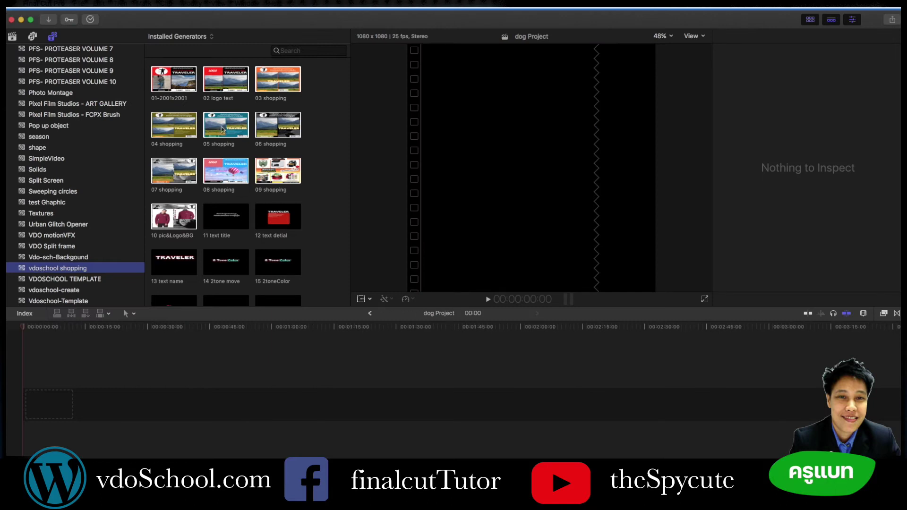
# - Add the 02 logo text template to dog Project, then show the shop library
pyautogui.click(170, 86)
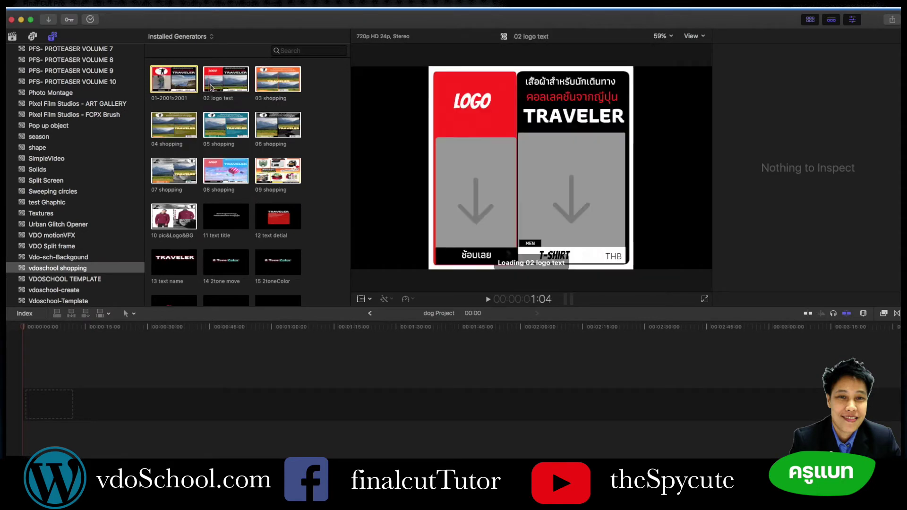
pyautogui.moveTo(221, 86)
pyautogui.mouseDown()
pyautogui.moveTo(119, 388)
pyautogui.moveTo(80, 374)
pyautogui.mouseUp()
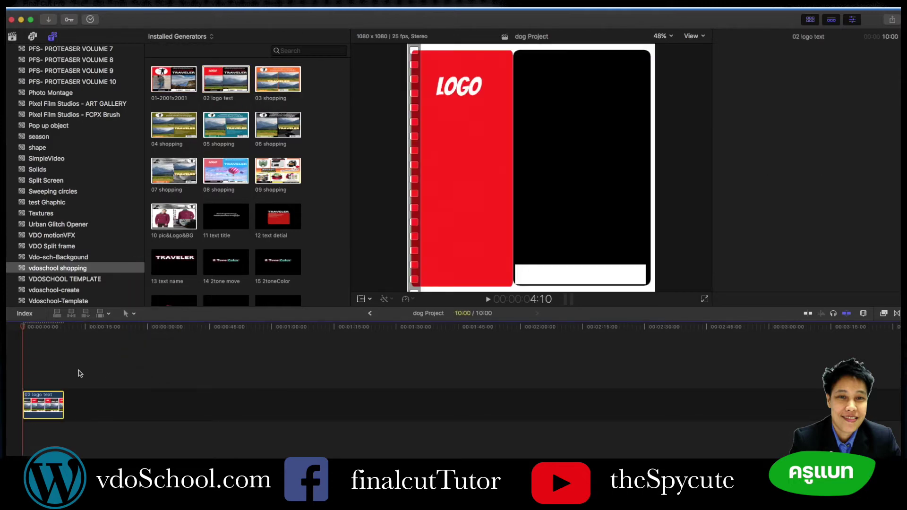
pyautogui.moveTo(24, 327); pyautogui.dragTo(33, 327)
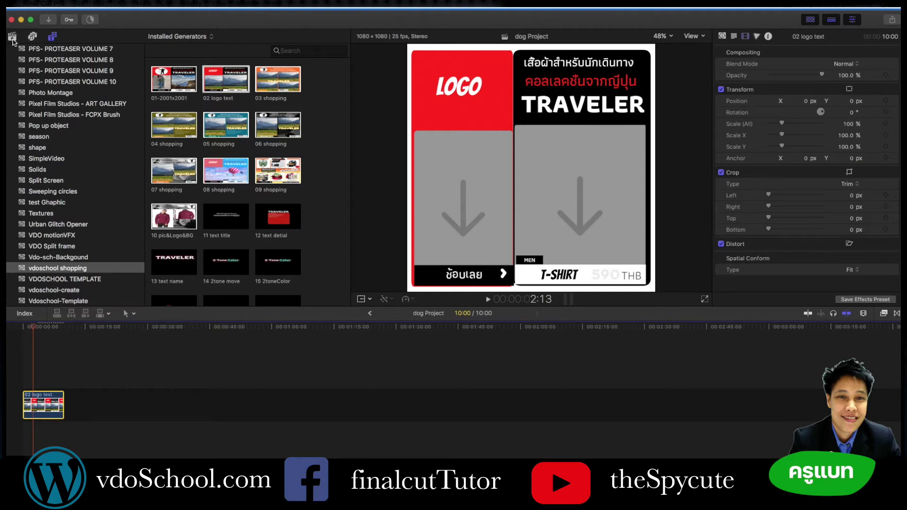
pyautogui.click(12, 37)
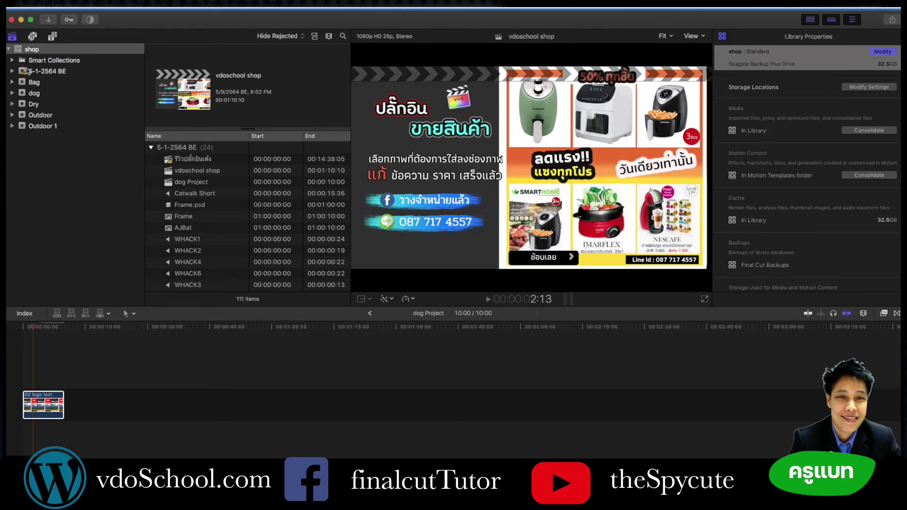
# - Open the dog event and preview its dog food bag and dog-jersey photos
pyautogui.click(35, 94)
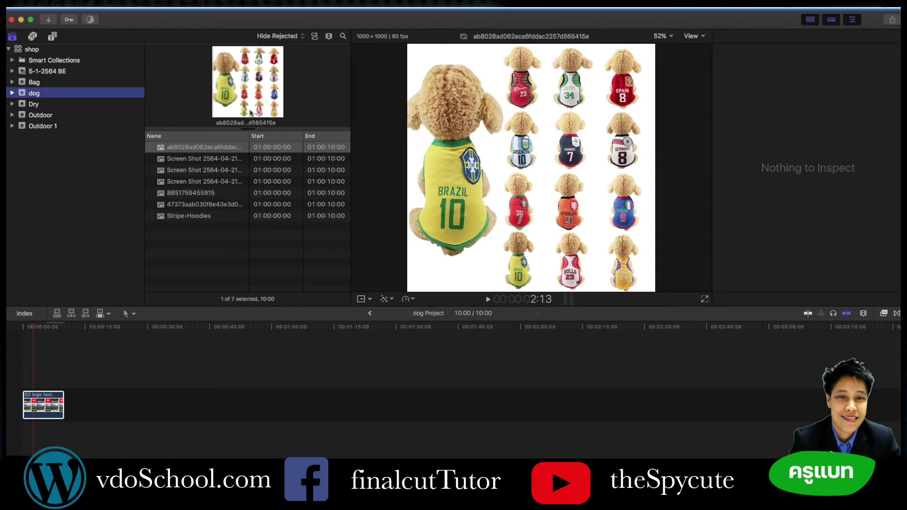
pyautogui.click(209, 158)
pyautogui.click(211, 182)
pyautogui.click(204, 193)
pyautogui.click(203, 204)
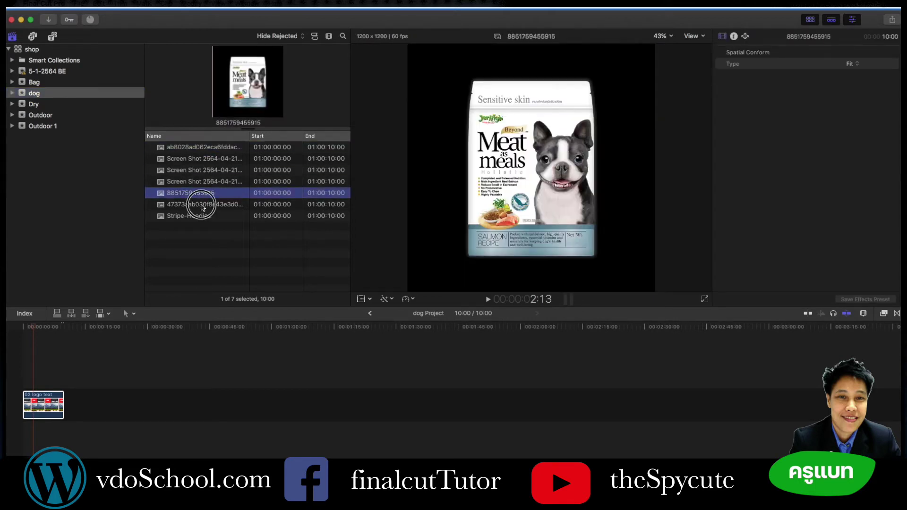
# - Switch to thumbnail view, select the dog-jersey photo, then the 02 logo text clip
pyautogui.click(315, 37)
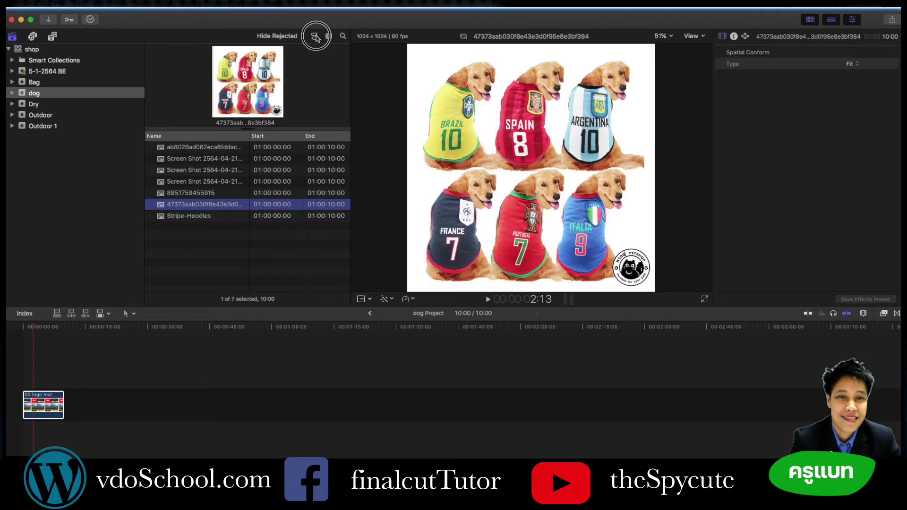
pyautogui.click(215, 120)
pyautogui.click(43, 402)
pyautogui.click(37, 406)
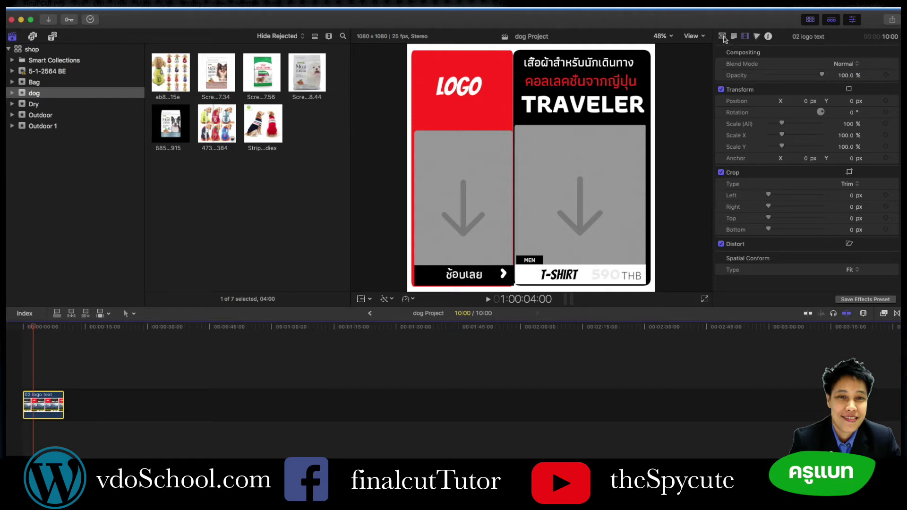
# - Fill the drop zones with the dog-jersey photo and the Royal Canin bag, and apply
pyautogui.click(723, 38)
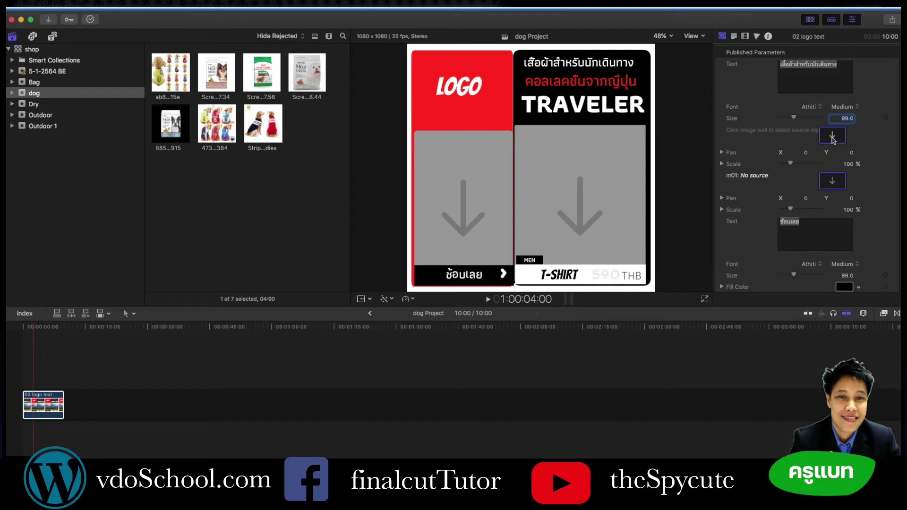
pyautogui.click(832, 137)
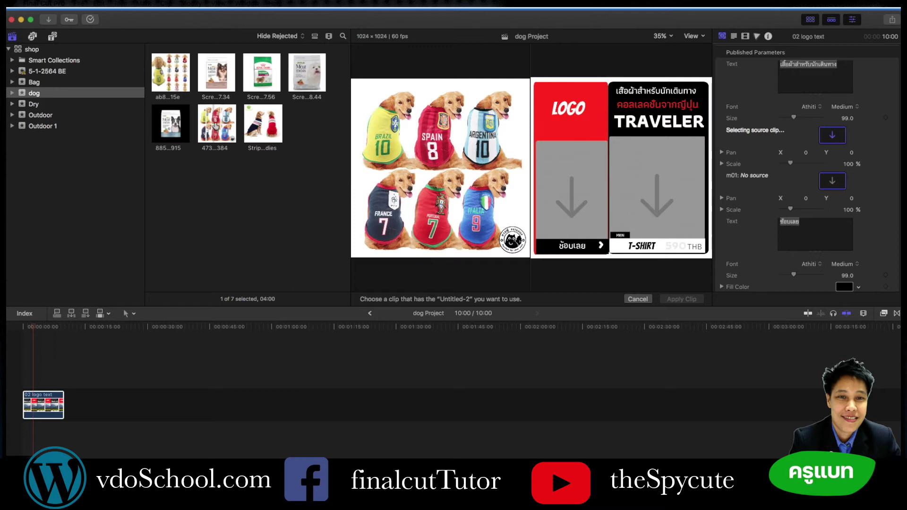
pyautogui.click(212, 125)
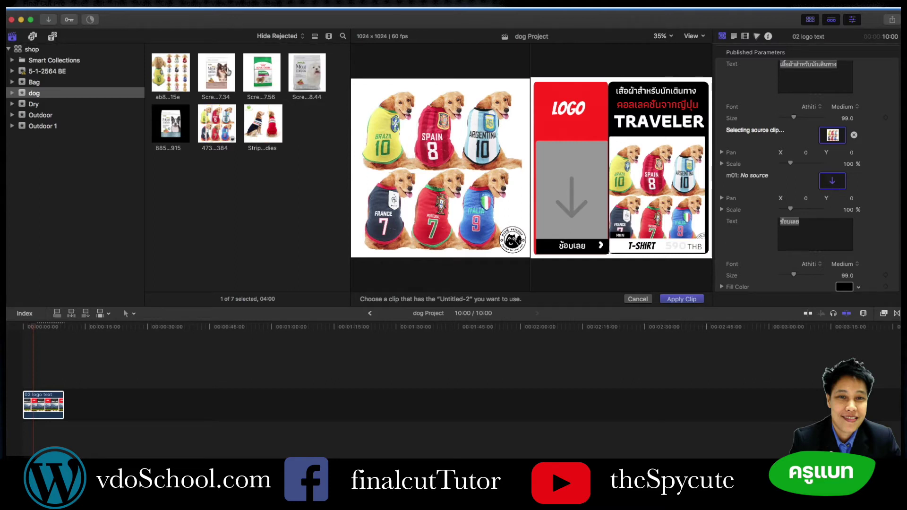
pyautogui.click(263, 79)
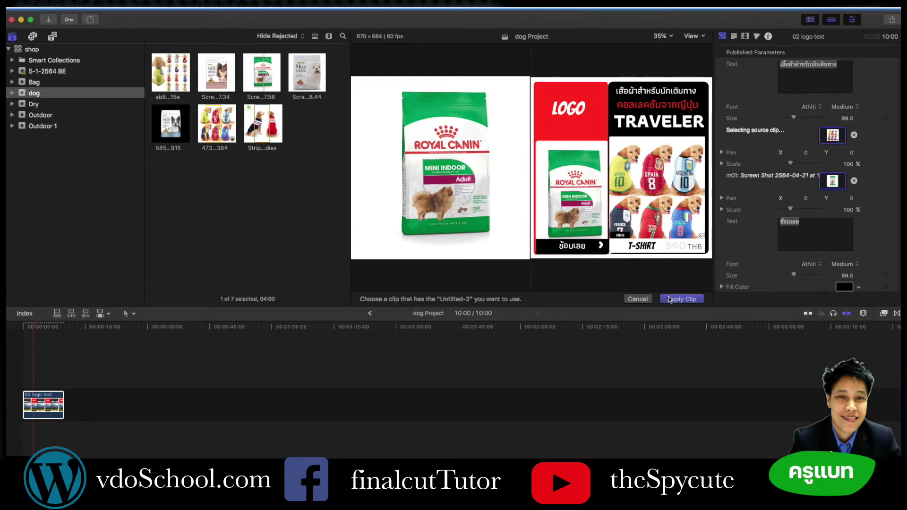
pyautogui.click(681, 301)
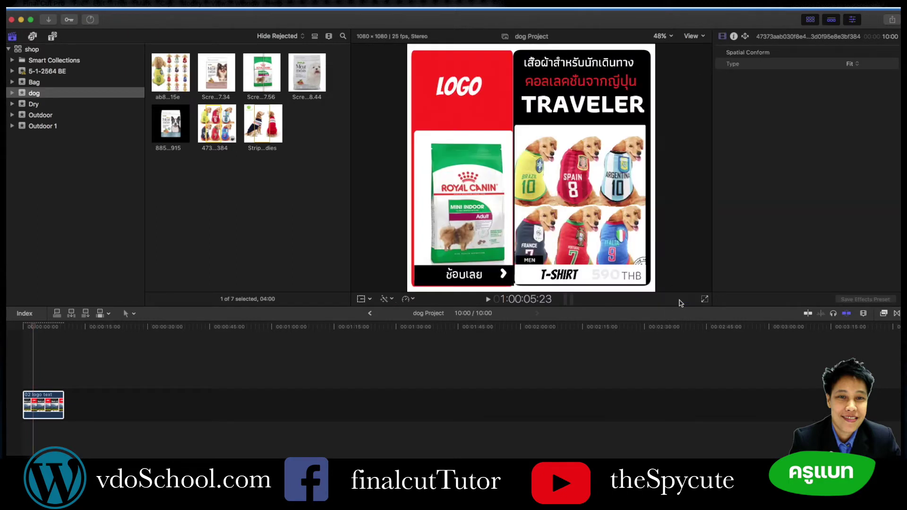
pyautogui.moveTo(35, 335); pyautogui.dragTo(21, 331)
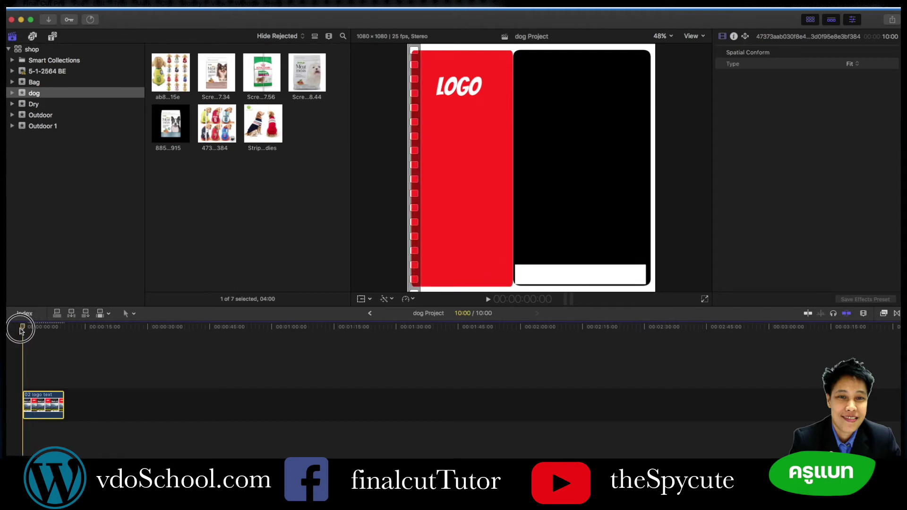
# - Play the template intro and select the top Thai headline text for editing
pyautogui.press('space')
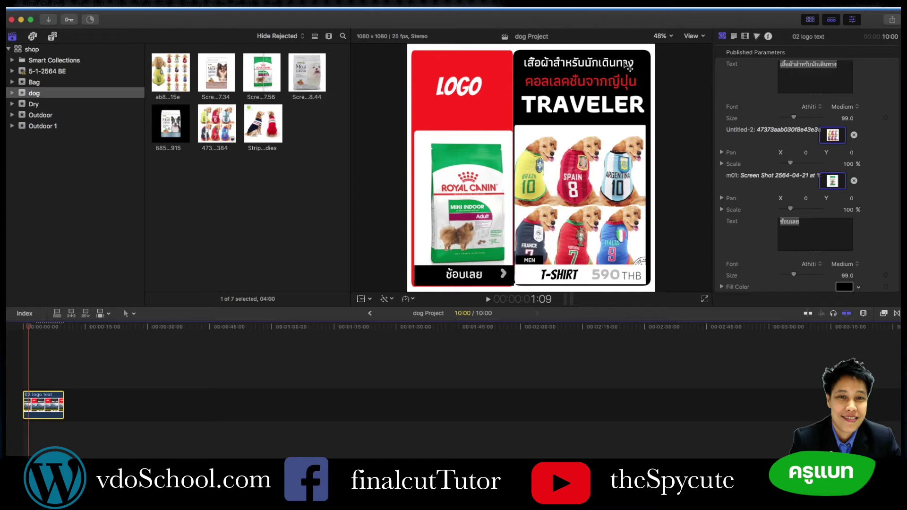
pyautogui.click(831, 63)
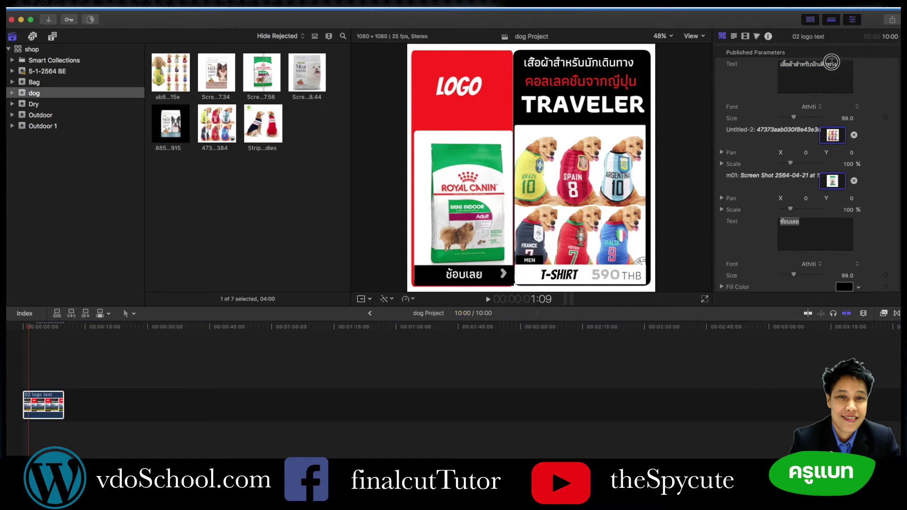
pyautogui.moveTo(832, 62); pyautogui.dragTo(770, 56)
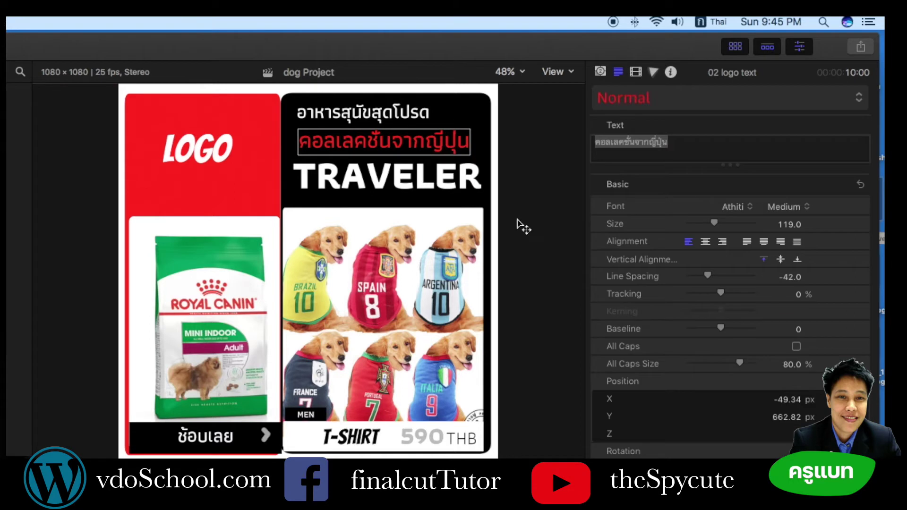
pyautogui.moveTo(397, 149); pyautogui.dragTo(398, 149)
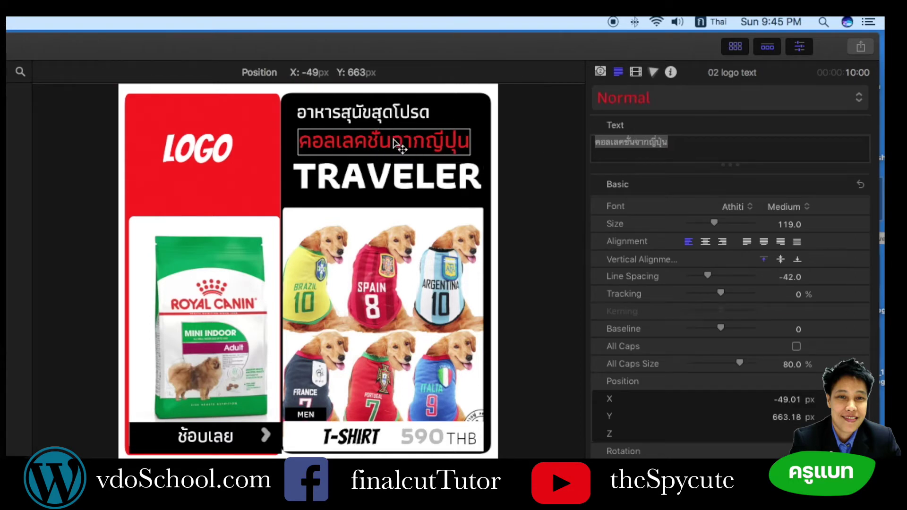
pyautogui.click(600, 71)
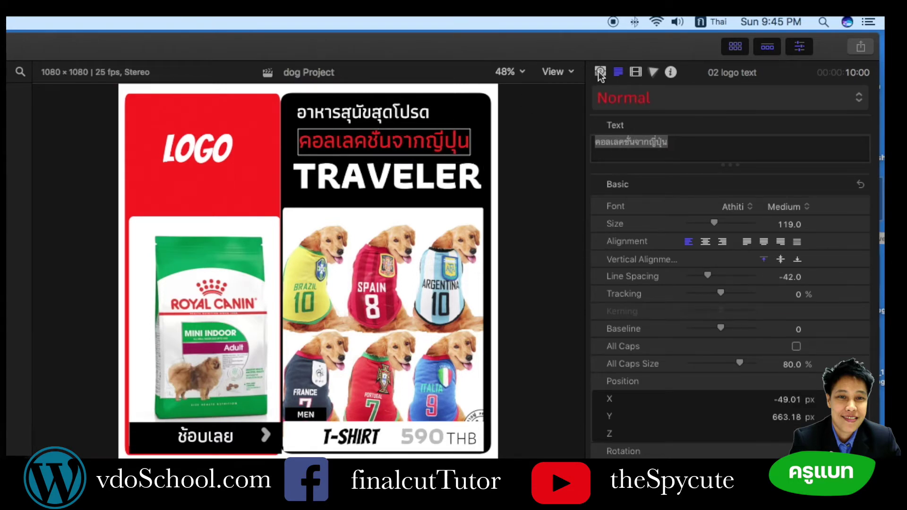
pyautogui.scroll(-2, 696, 308)
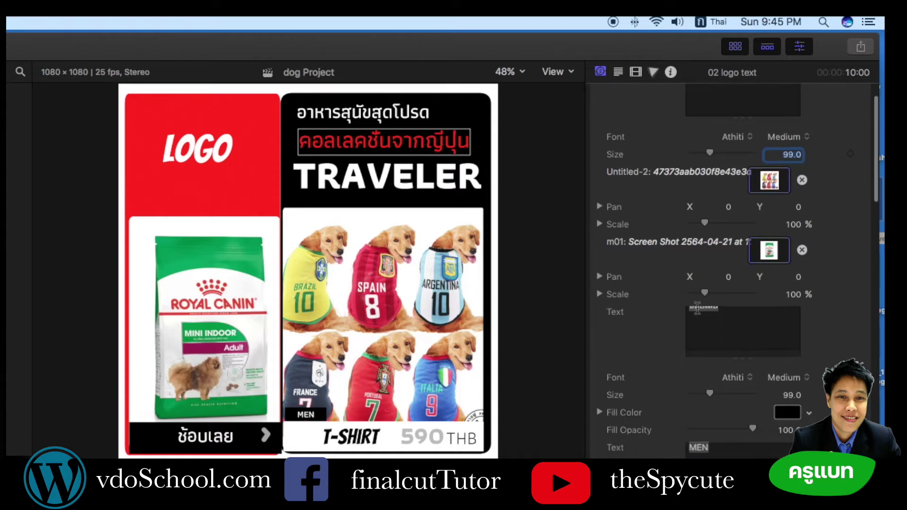
pyautogui.scroll(3, 648, 232)
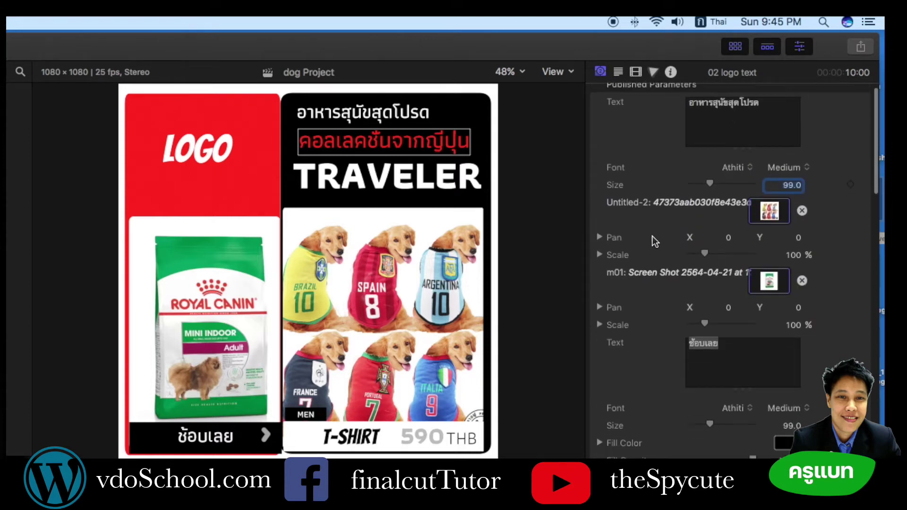
pyautogui.scroll(-10, 653, 236)
pyautogui.scroll(-5, 653, 236)
pyautogui.scroll(-5, 653, 236)
pyautogui.scroll(-4, 652, 236)
# - Change the subheading to 'โปรโมชั่นพิเศษ' and the heading to a smaller 'Royal Cannin'
pyautogui.click(746, 238)
pyautogui.tripleClick(773, 234)
pyautogui.write('โปรโมชั่นพิเศษ')
pyautogui.press('Tab')
pyautogui.press('BackSpace')
pyautogui.write('Royal Cannin')
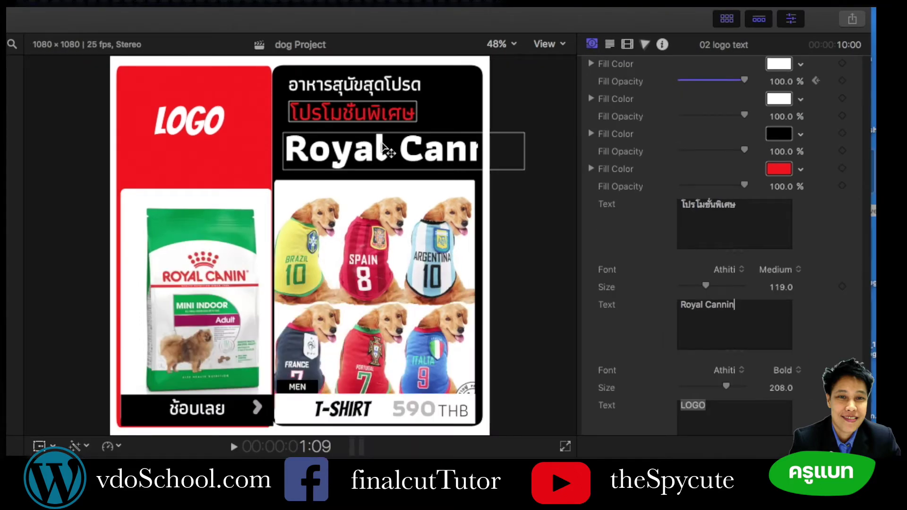
pyautogui.click(726, 386)
pyautogui.moveTo(726, 386); pyautogui.dragTo(714, 388)
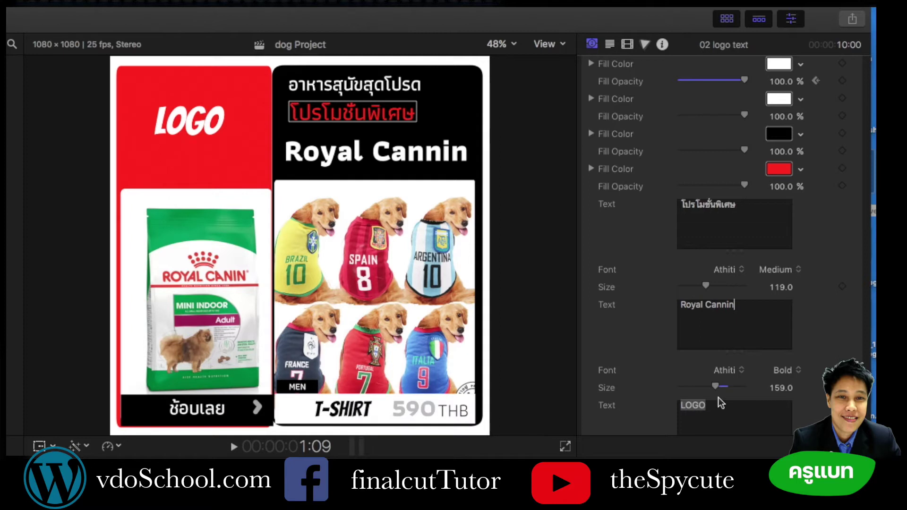
pyautogui.scroll(-5, 823, 415)
pyautogui.click(694, 218)
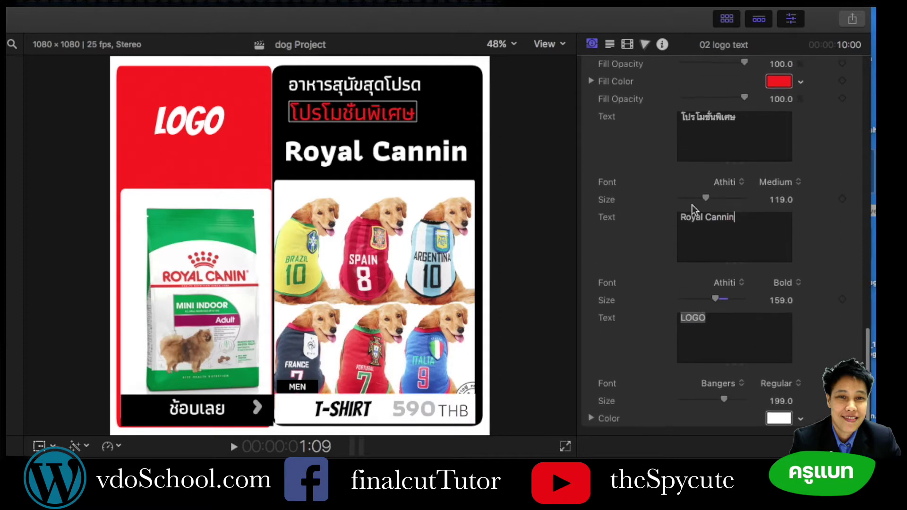
pyautogui.scroll(10, 639, 189)
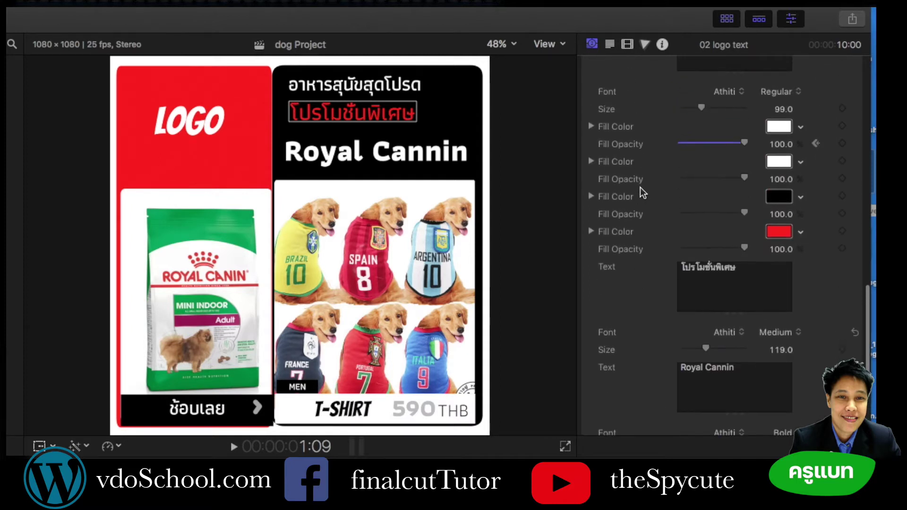
pyautogui.scroll(8, 638, 189)
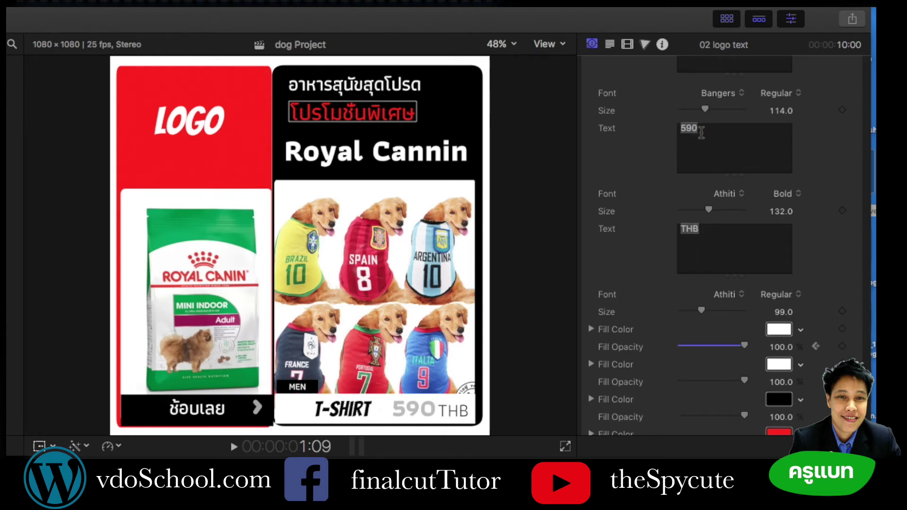
# - Change the price from 590 to 450
pyautogui.click(704, 128)
pyautogui.press('BackSpace')
pyautogui.press('BackSpace')
pyautogui.press('BackSpace')
pyautogui.write('450')
pyautogui.scroll(5, 706, 128)
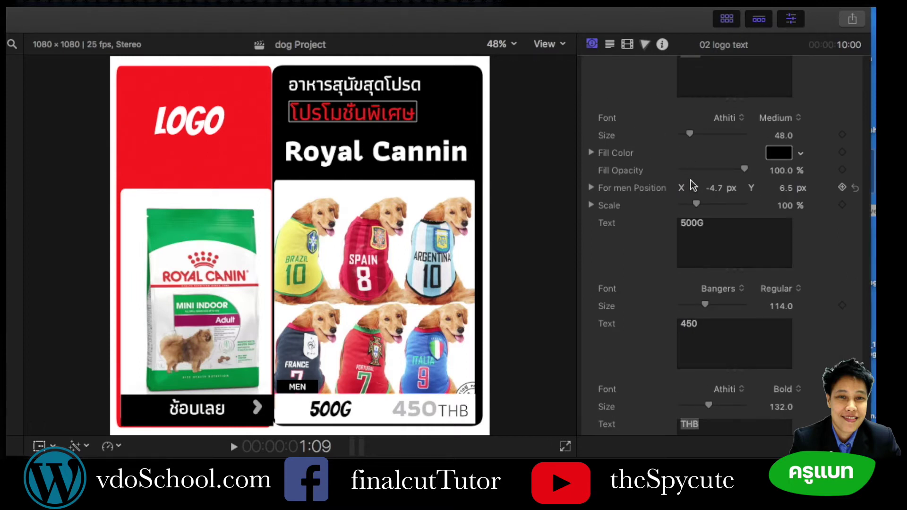
pyautogui.scroll(2, 694, 186)
# - Replace the LOGO text with 'Petshop' and shift it slightly left
pyautogui.click(189, 137)
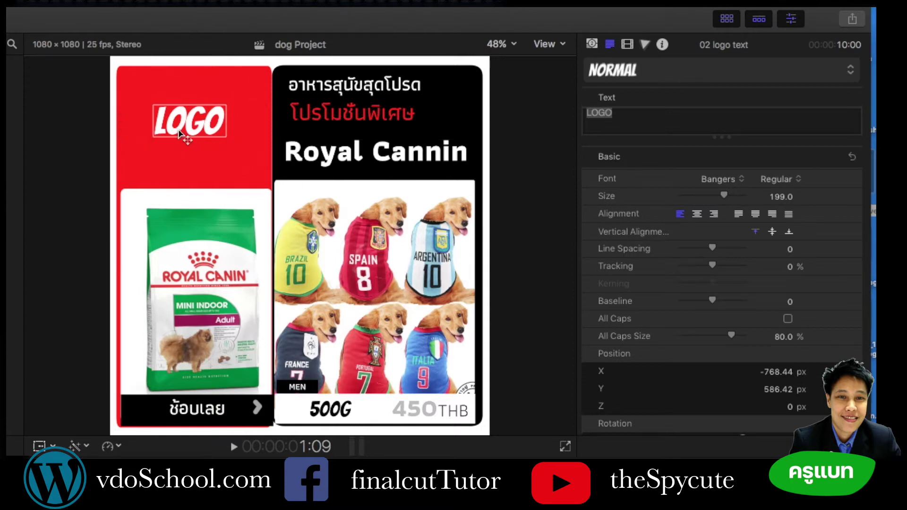
pyautogui.tripleClick(627, 112)
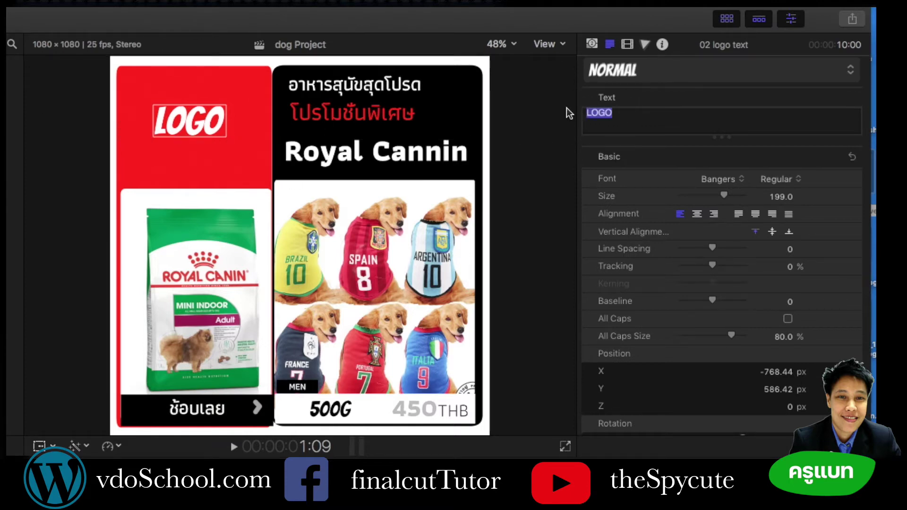
pyautogui.write('Petshop')
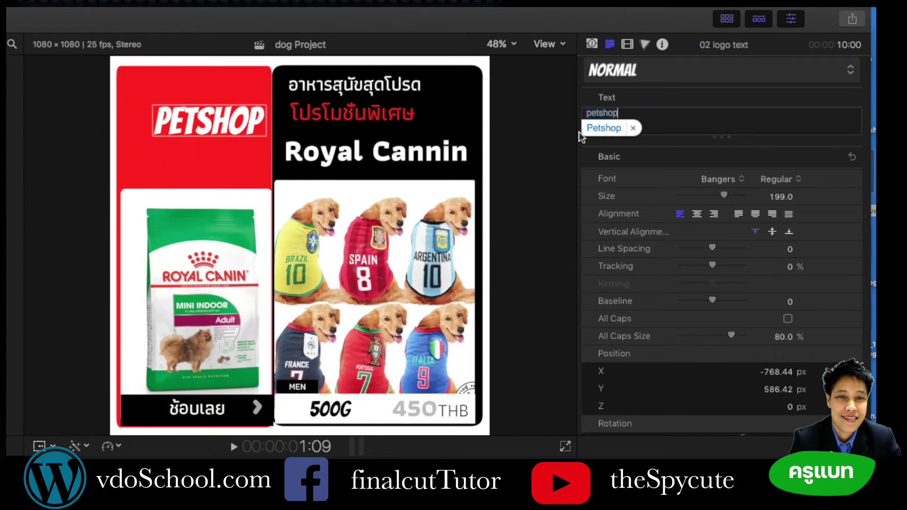
pyautogui.moveTo(238, 121); pyautogui.dragTo(212, 124)
# - Settle the PETSHOP text and shift the Royal Canin bag's Pan X to about -5
pyautogui.moveTo(474, 88); pyautogui.dragTo(474, 87)
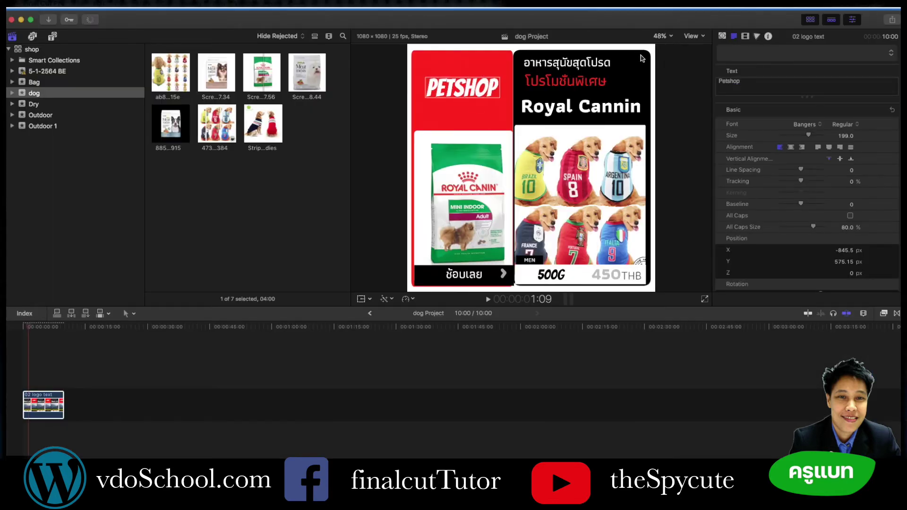
pyautogui.click(724, 37)
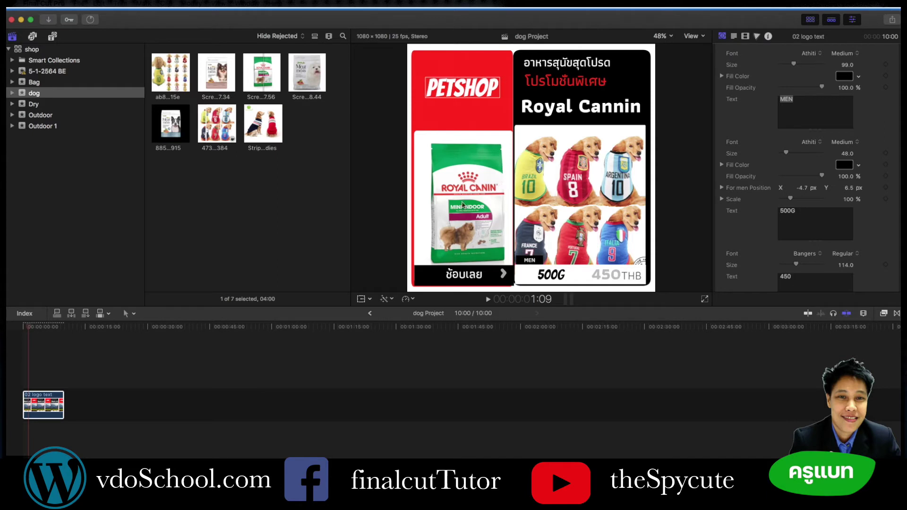
pyautogui.scroll(5, 759, 115)
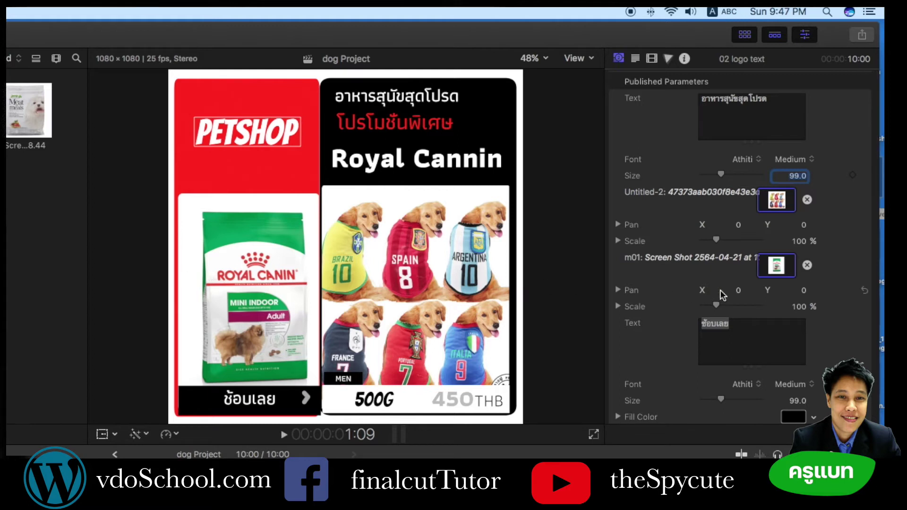
pyautogui.moveTo(739, 290)
pyautogui.mouseDown()
pyautogui.moveTo(730, 290)
pyautogui.moveTo(740, 290)
pyautogui.mouseUp()
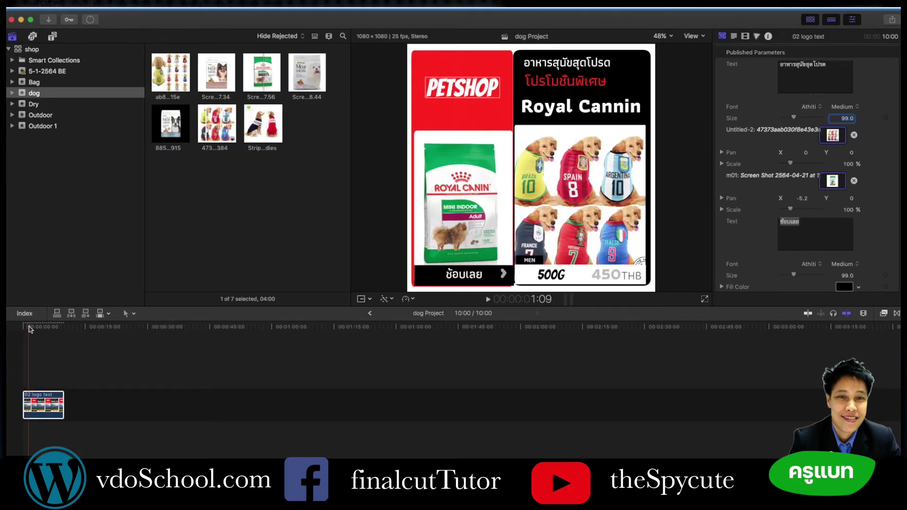
# - Play the dog food ad from the start to review it
pyautogui.click(17, 330)
pyautogui.press('space')
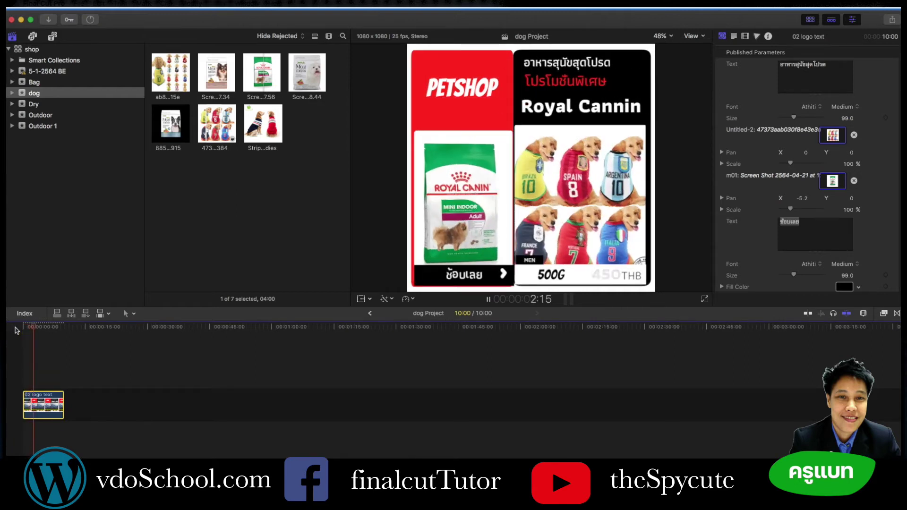
pyautogui.press('space')
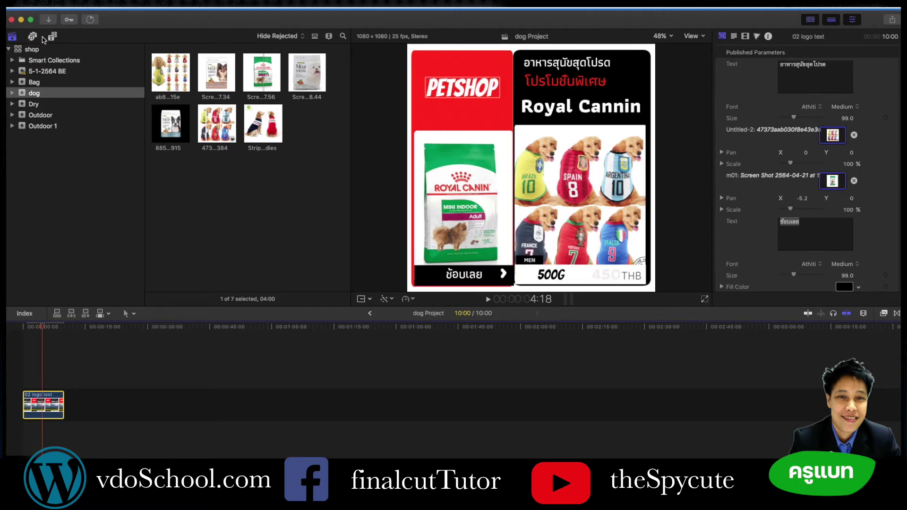
pyautogui.click(53, 37)
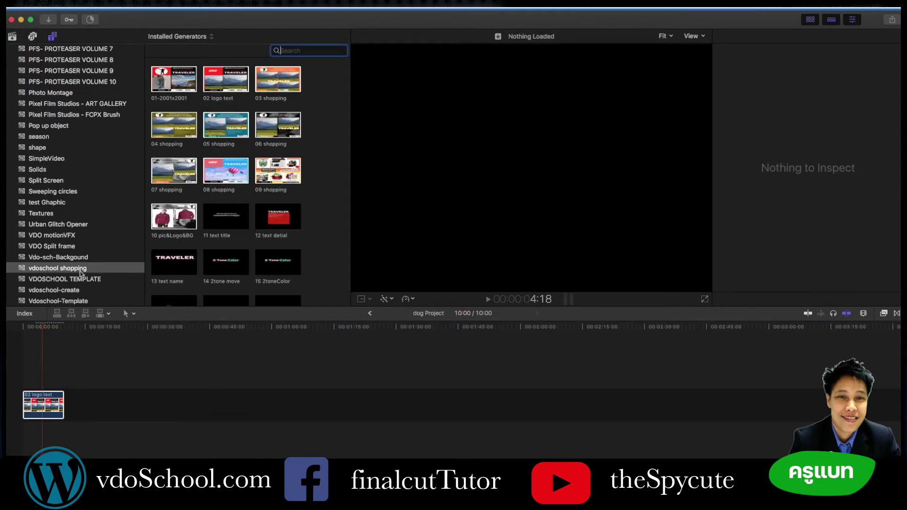
# - Add the 03 shopping template to the timeline after the 02 logo text clip
pyautogui.click(281, 84)
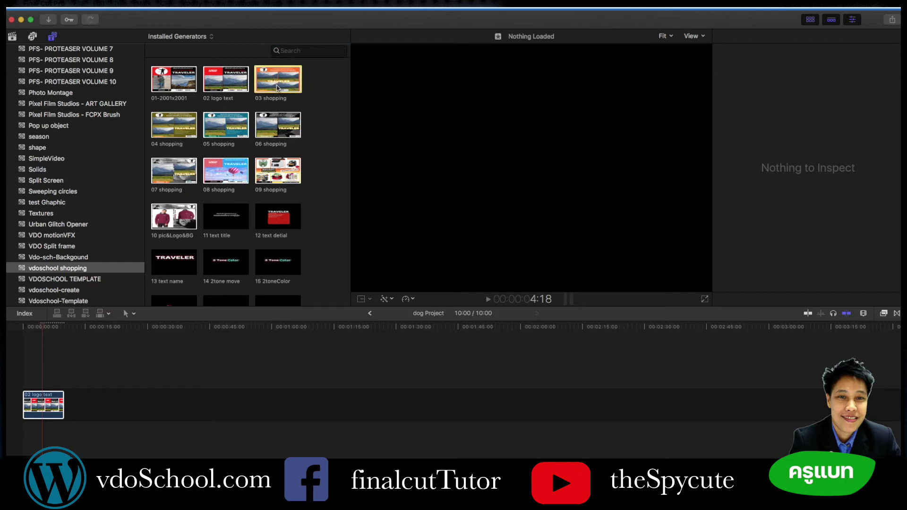
pyautogui.moveTo(280, 78); pyautogui.dragTo(80, 405)
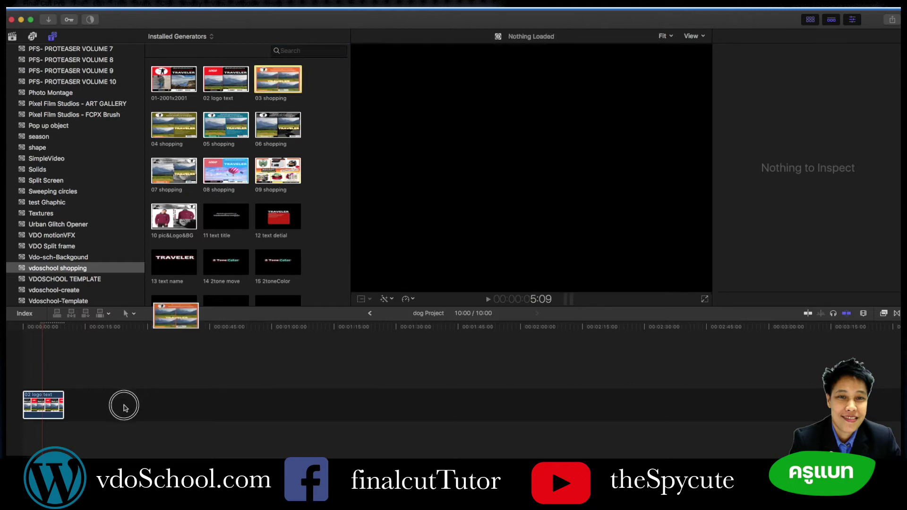
pyautogui.moveTo(21, 330); pyautogui.dragTo(51, 331)
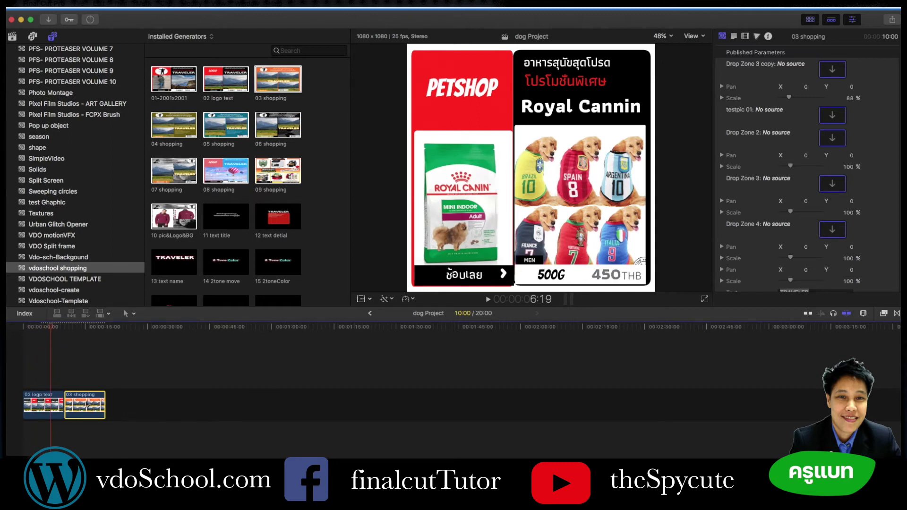
# - Select the 03 shopping clip and put the Meat as Meals bag in the first slot
pyautogui.moveTo(54, 331)
pyautogui.mouseDown()
pyautogui.moveTo(82, 328)
pyautogui.moveTo(24, 332)
pyautogui.moveTo(77, 336)
pyautogui.mouseUp()
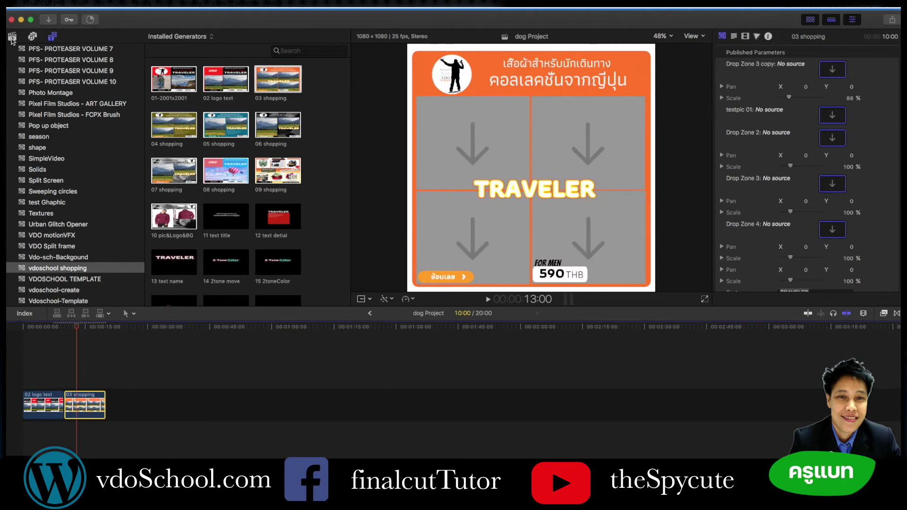
pyautogui.click(12, 37)
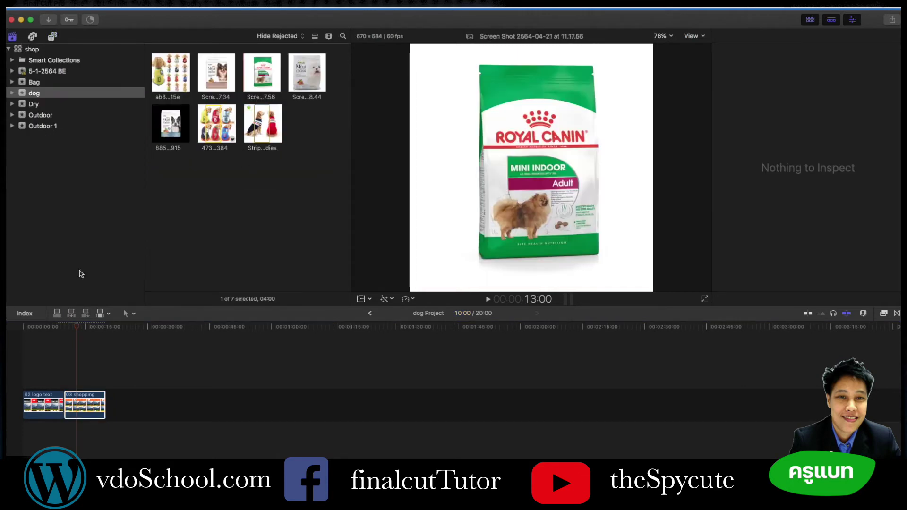
pyautogui.click(85, 406)
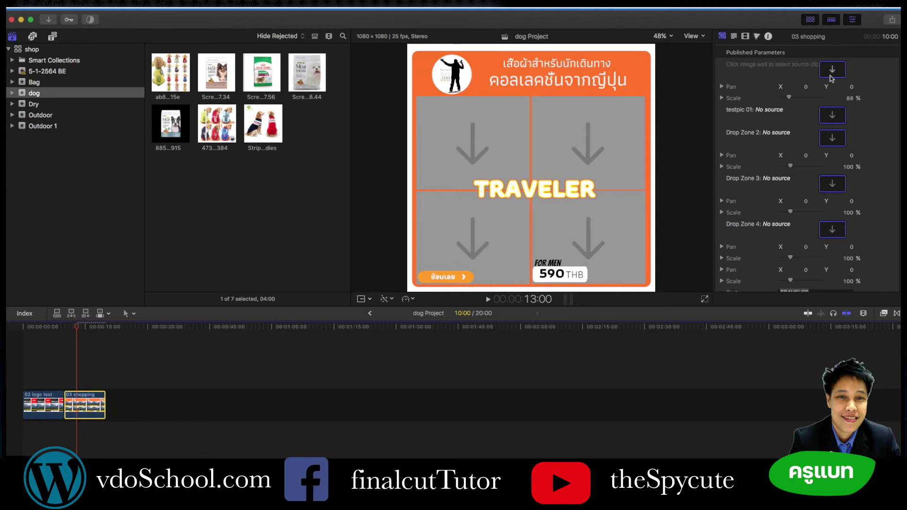
pyautogui.click(834, 116)
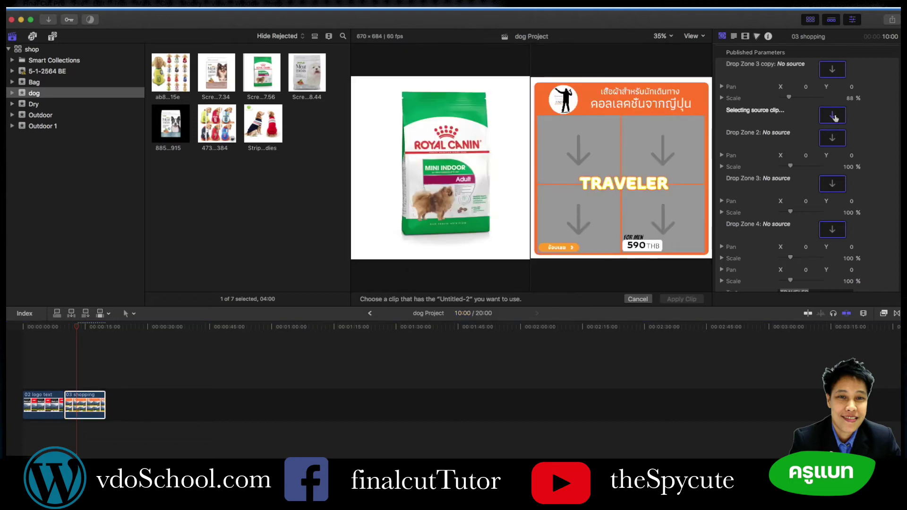
pyautogui.click(217, 72)
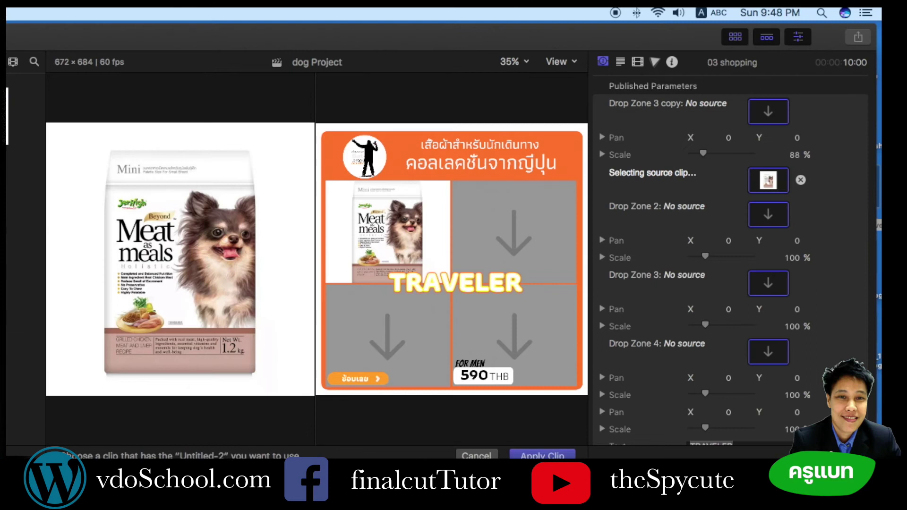
# - Fill Drop Zones 2-4 with the Royal Canin, white-dog Meat meals and Sensitive skin bags
pyautogui.click(777, 218)
pyautogui.click(10, 255)
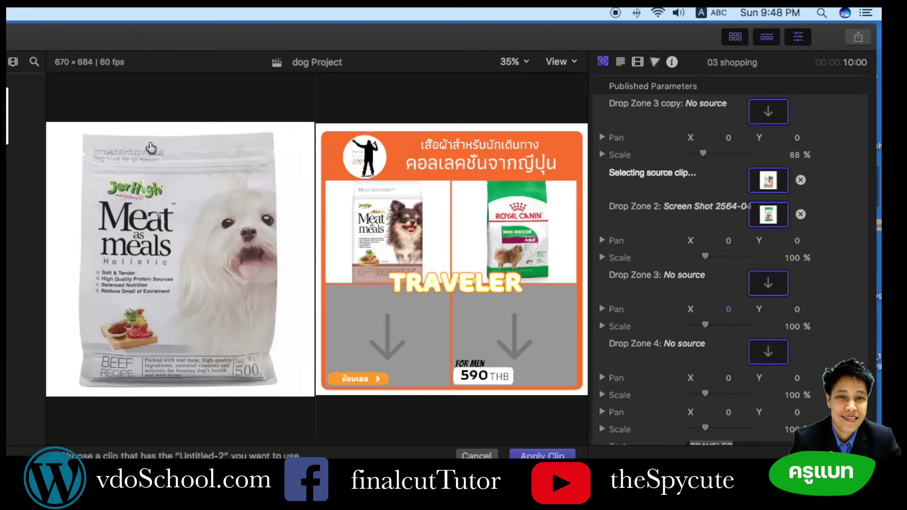
pyautogui.click(756, 282)
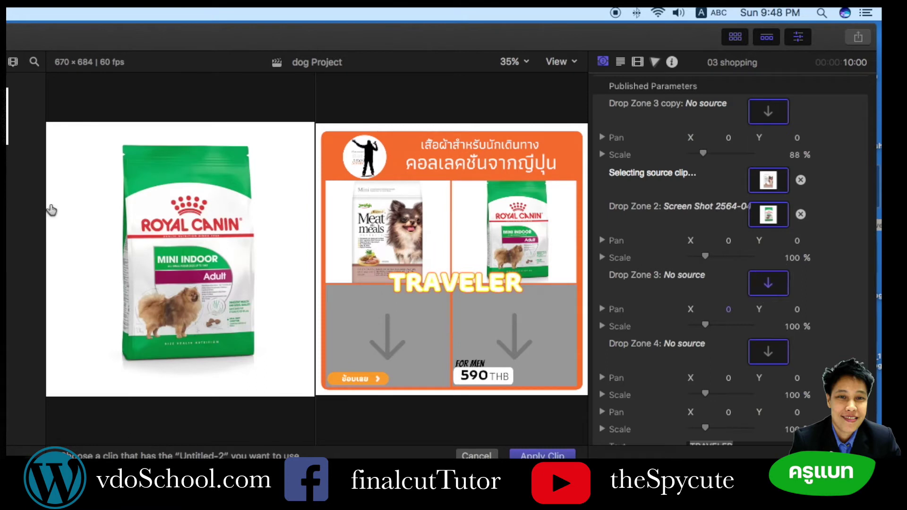
pyautogui.click(9, 255)
pyautogui.click(777, 351)
pyautogui.click(10, 255)
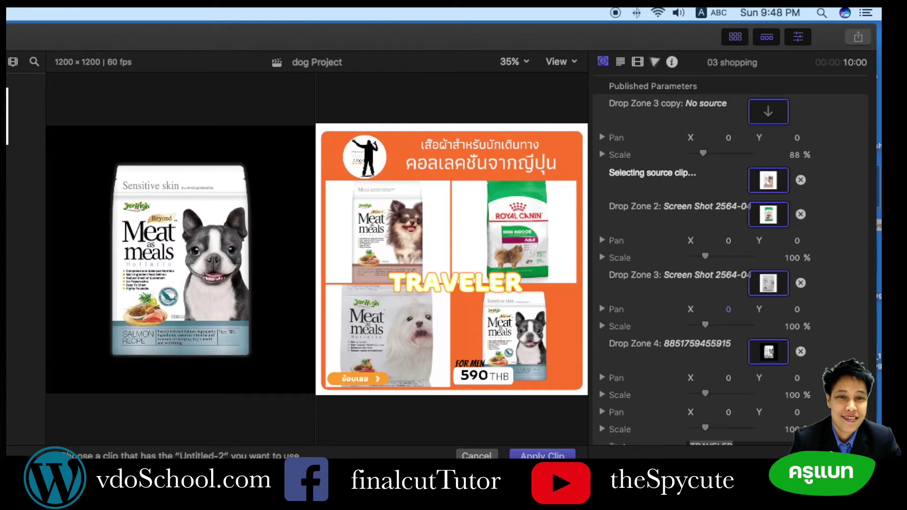
pyautogui.click(543, 455)
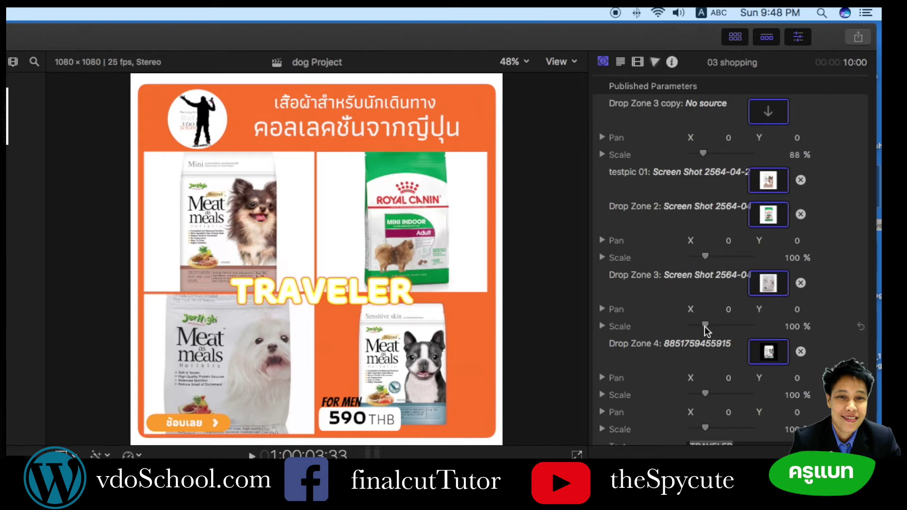
# - Resize the dog food bag photos in Drop Zones 2, 3 and 4 to 93%, 77% and 106%
pyautogui.moveTo(706, 329); pyautogui.dragTo(702, 329)
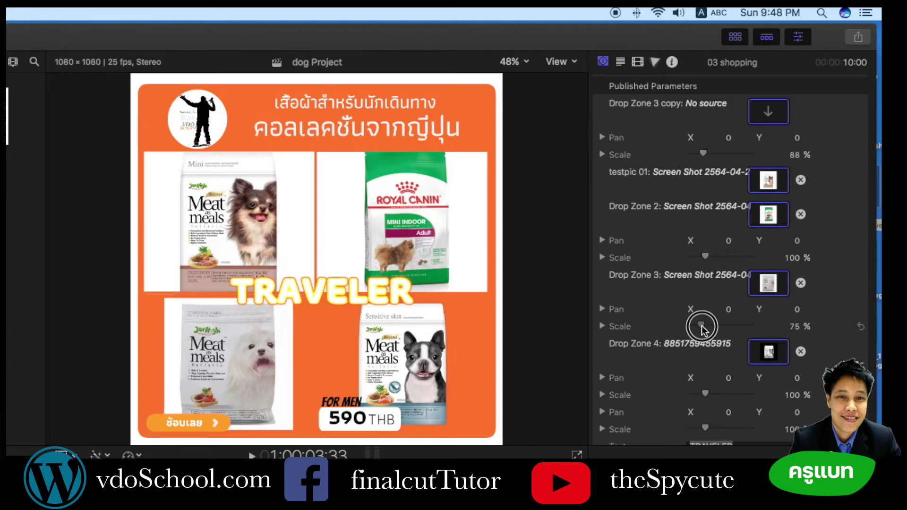
pyautogui.moveTo(702, 329); pyautogui.dragTo(703, 330)
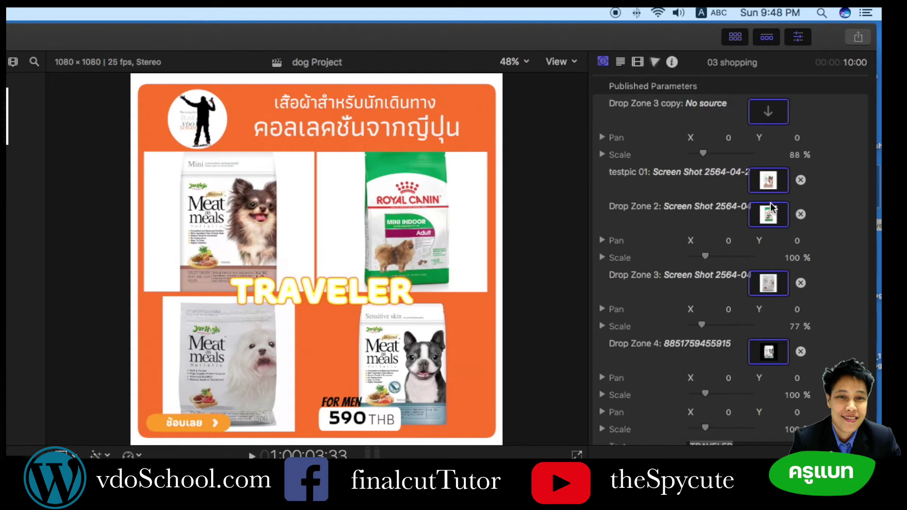
pyautogui.moveTo(706, 393); pyautogui.dragTo(699, 392)
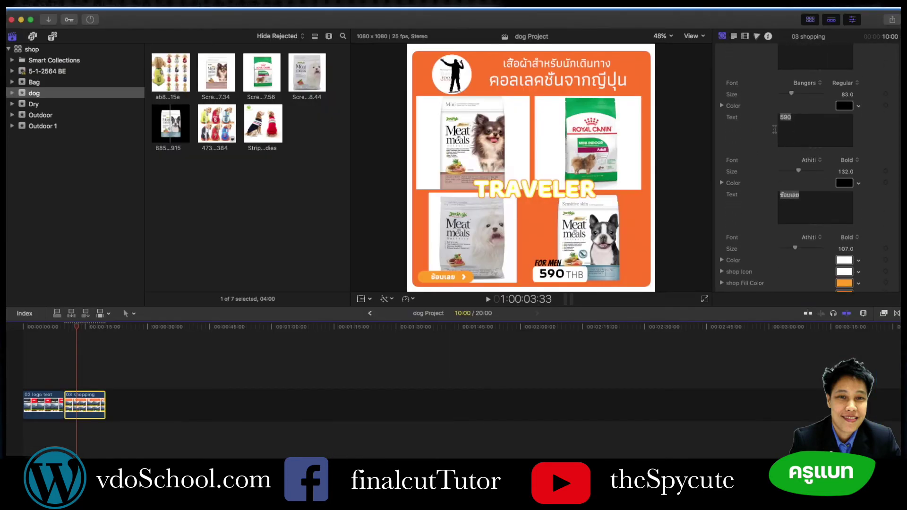
pyautogui.scroll(-2, 774, 129)
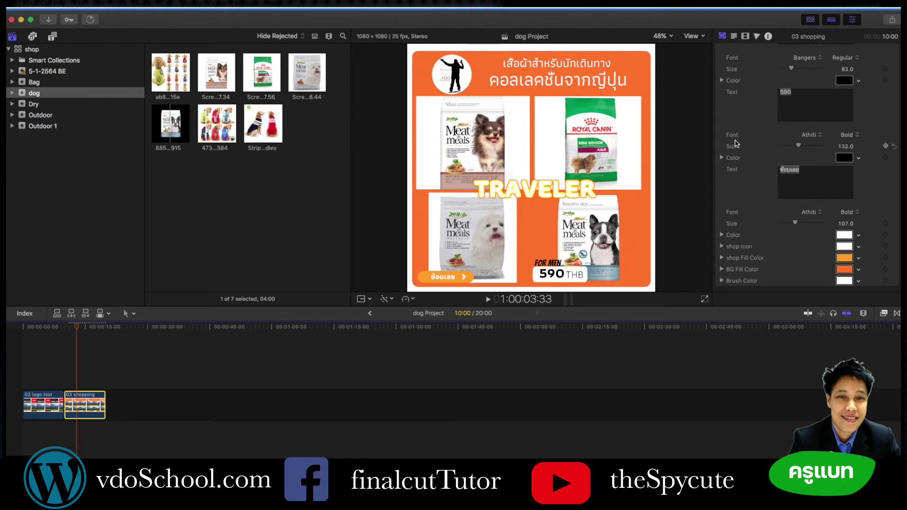
pyautogui.scroll(15, 756, 146)
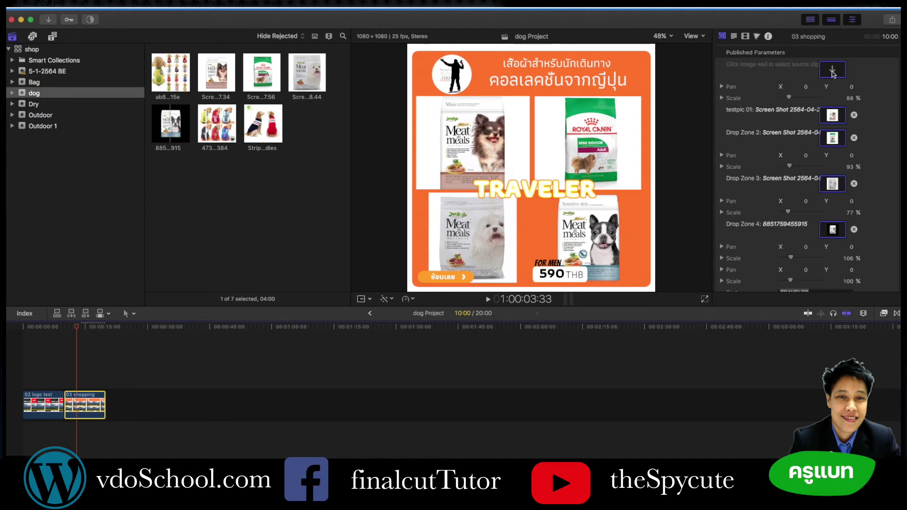
# - Apply the dog-jersey photo to the Drop Zone 3 copy logo circle, scaled to 73%
pyautogui.click(832, 69)
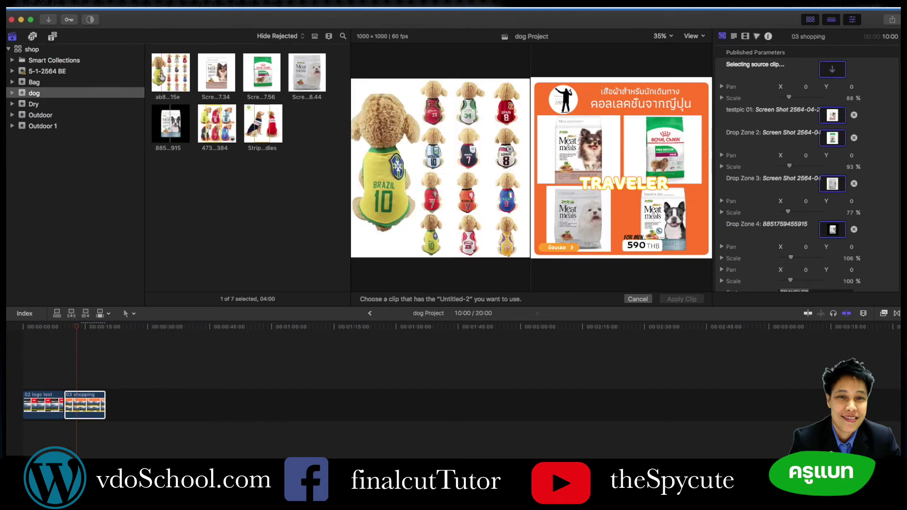
pyautogui.click(161, 76)
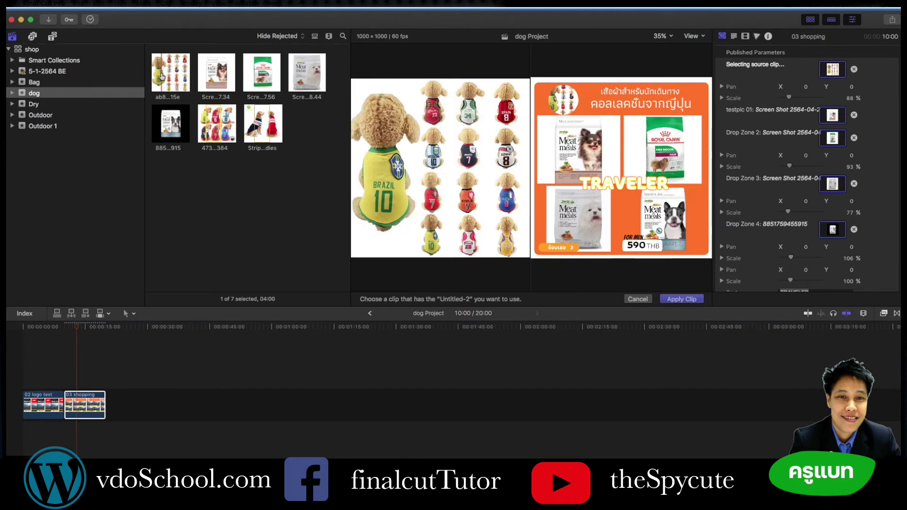
pyautogui.moveTo(788, 98); pyautogui.dragTo(788, 100)
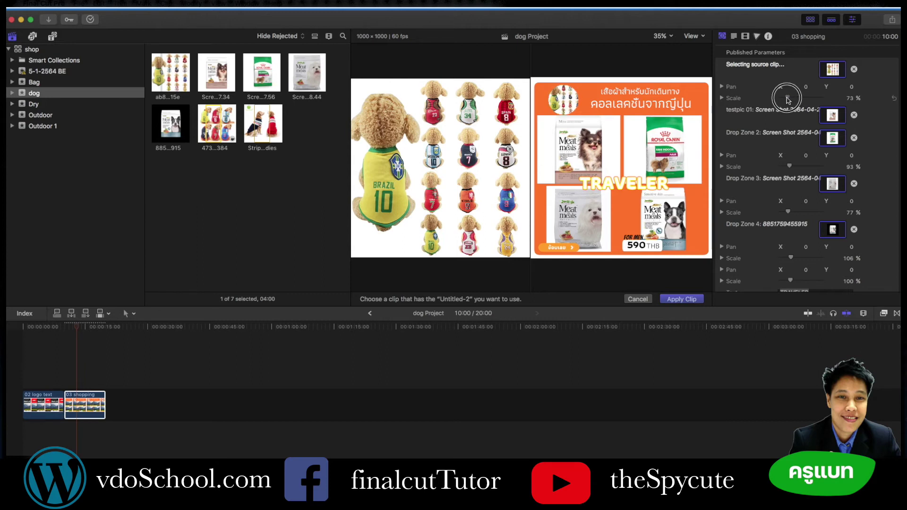
pyautogui.click(689, 308)
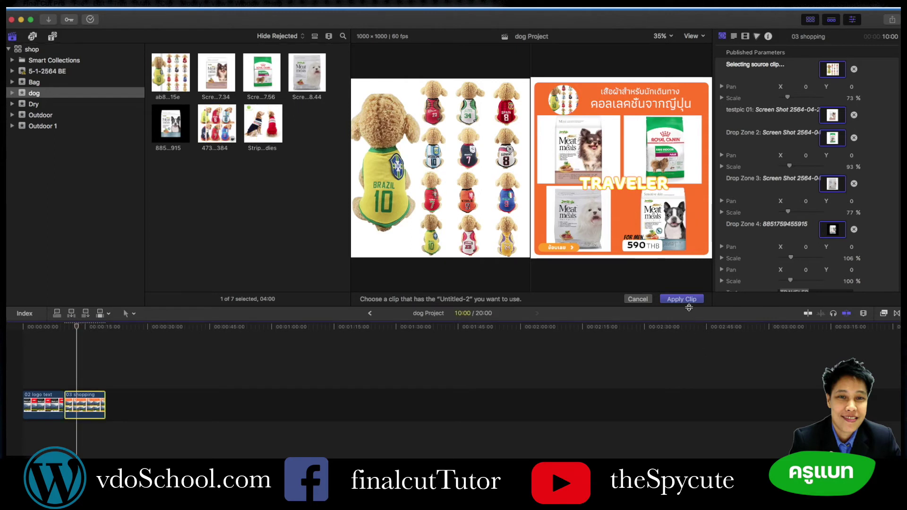
pyautogui.click(686, 300)
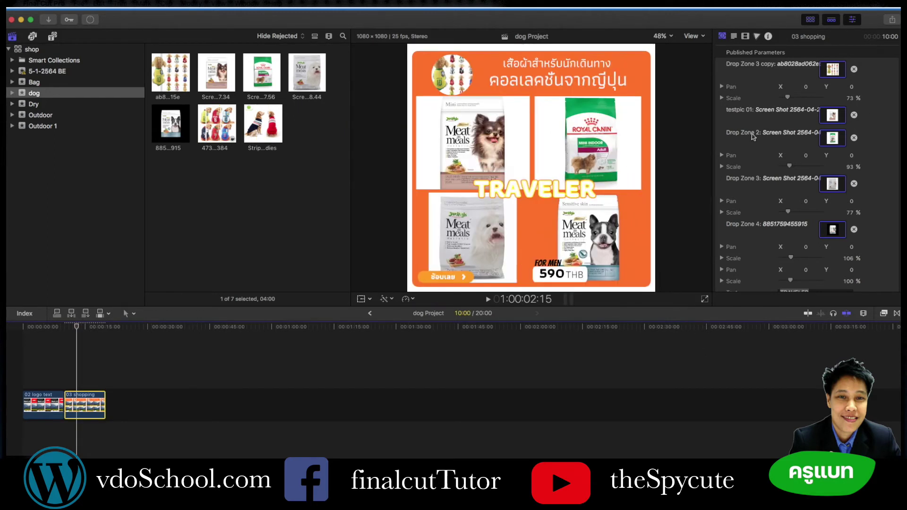
pyautogui.scroll(-5, 753, 151)
pyautogui.scroll(-5, 752, 151)
pyautogui.scroll(-5, 753, 151)
pyautogui.scroll(-5, 753, 151)
pyautogui.scroll(5, 753, 151)
pyautogui.scroll(5, 801, 169)
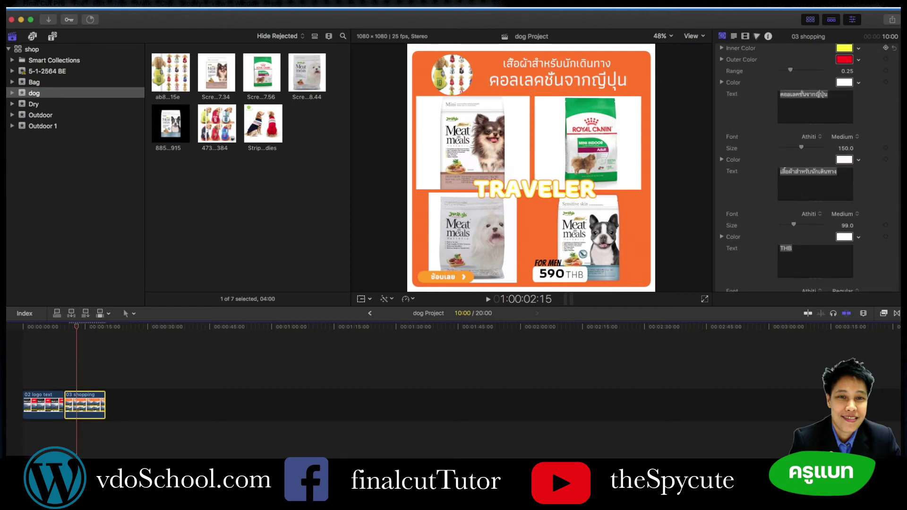
# - Add a Camera Movement transition from FCPX Transitions Multipack at the edit between the clips
pyautogui.moveTo(34, 327); pyautogui.dragTo(77, 335)
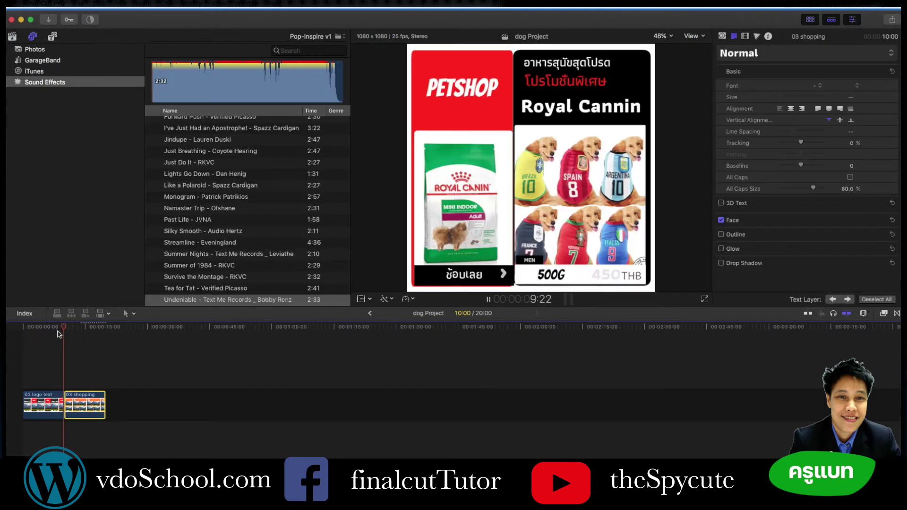
pyautogui.press('space')
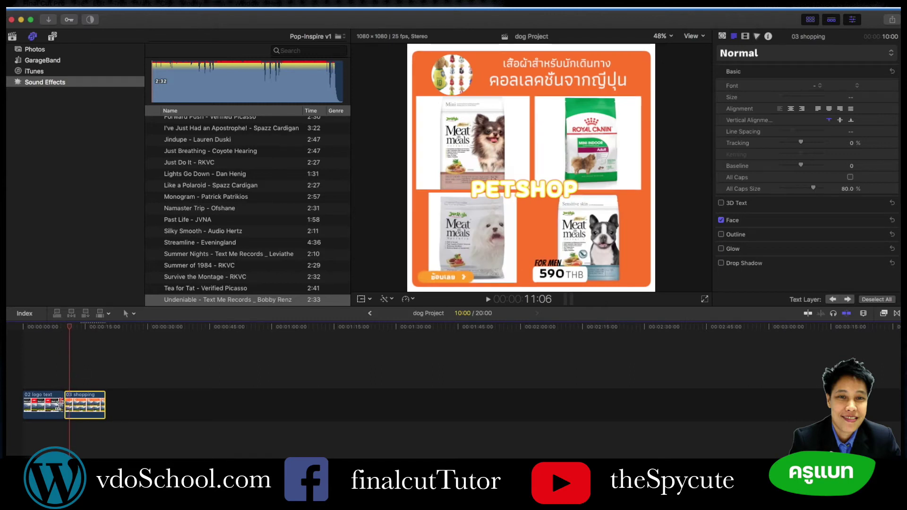
pyautogui.click(62, 402)
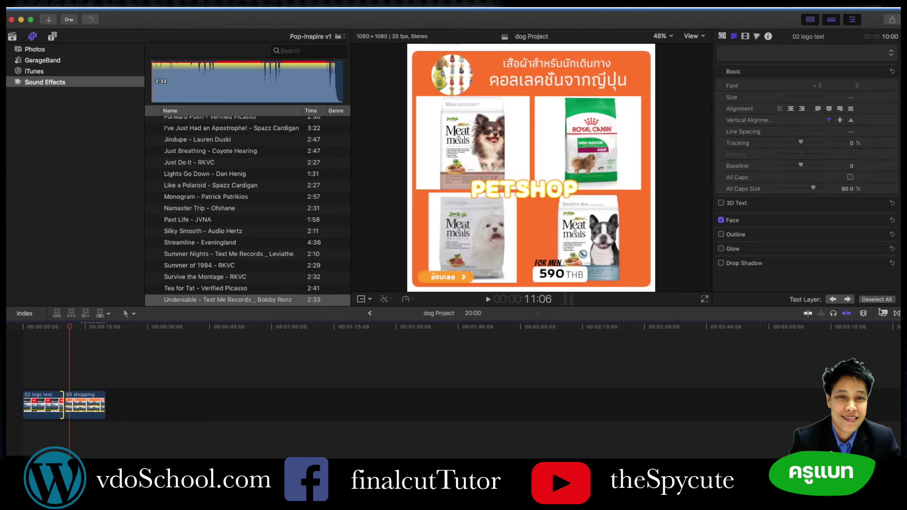
pyautogui.click(897, 313)
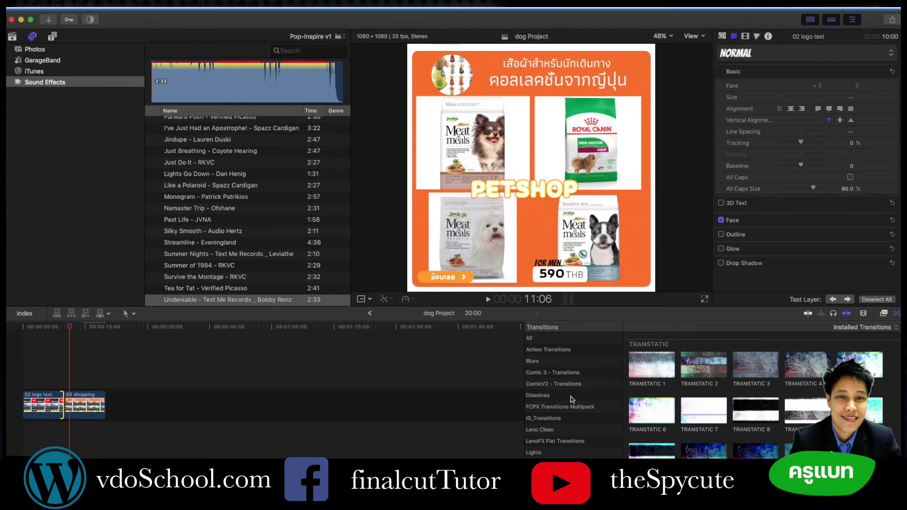
pyautogui.click(558, 407)
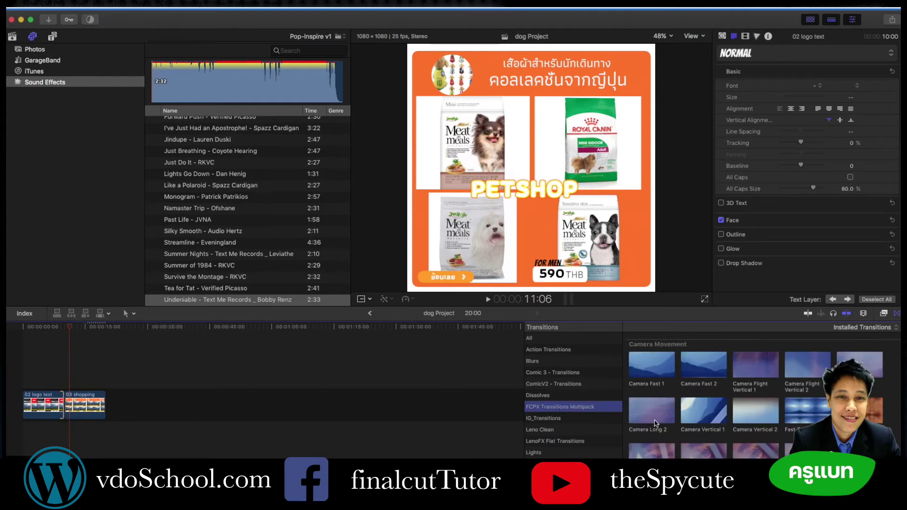
pyautogui.click(653, 449)
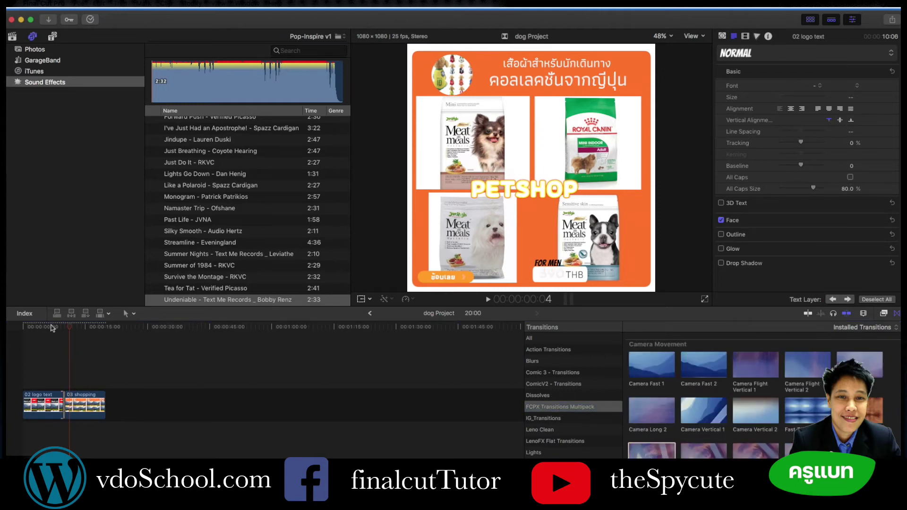
# - Play back across the edit to preview the camera-movement transition
pyautogui.click(58, 329)
pyautogui.press('space')
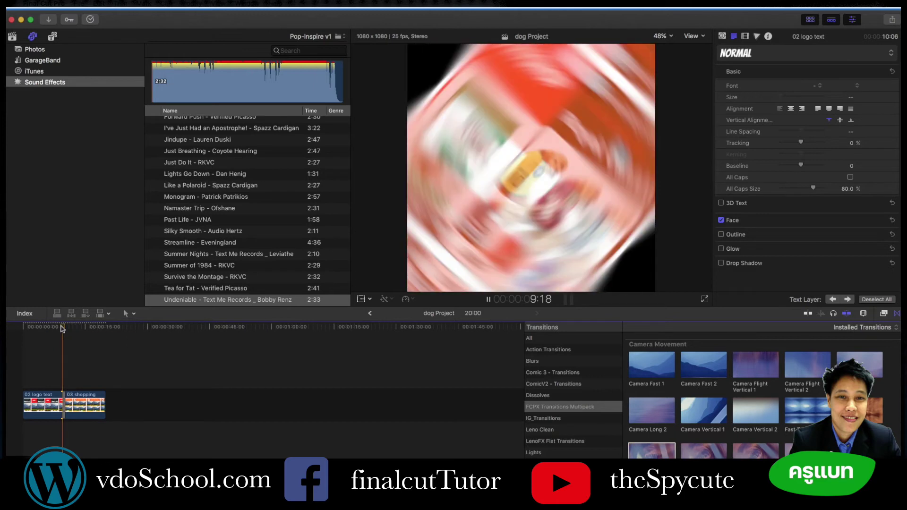
pyautogui.press('space')
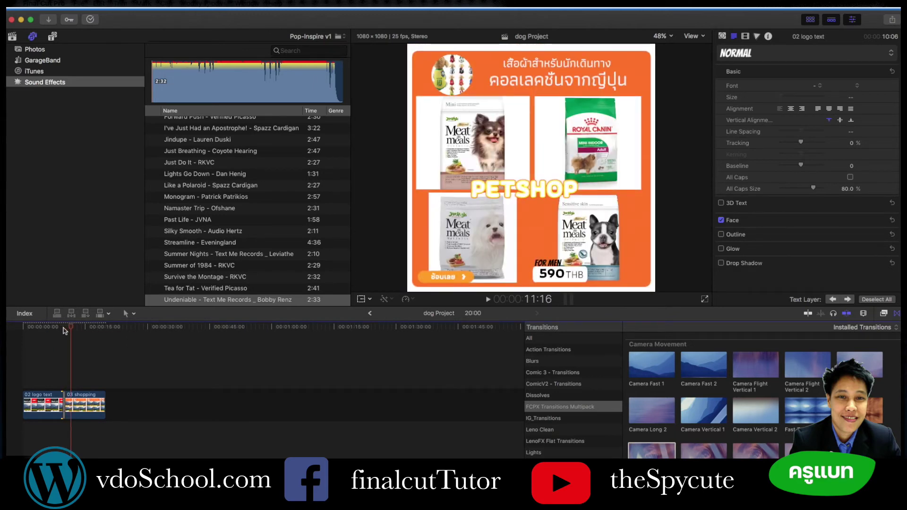
# - Add the Price 02 starburst generator above the shopping clip in the timeline
pyautogui.click(52, 38)
pyautogui.scroll(-5, 266, 241)
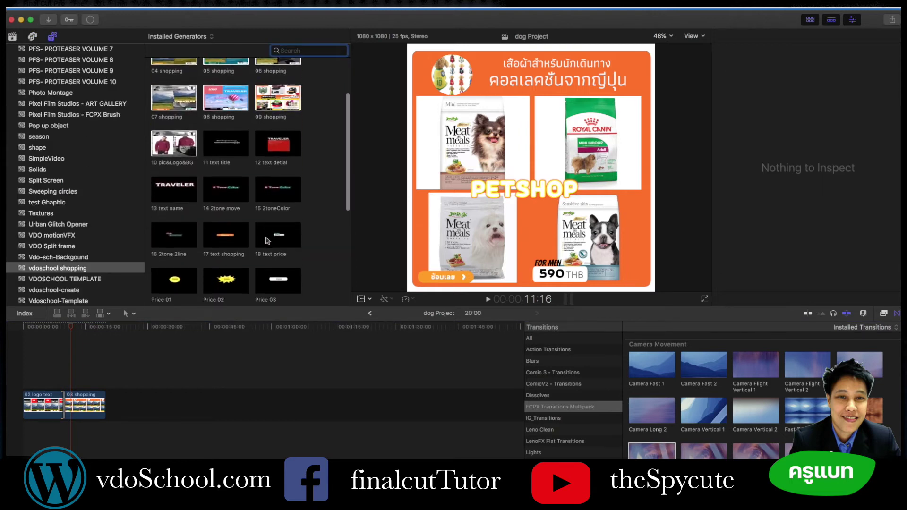
pyautogui.click(228, 195)
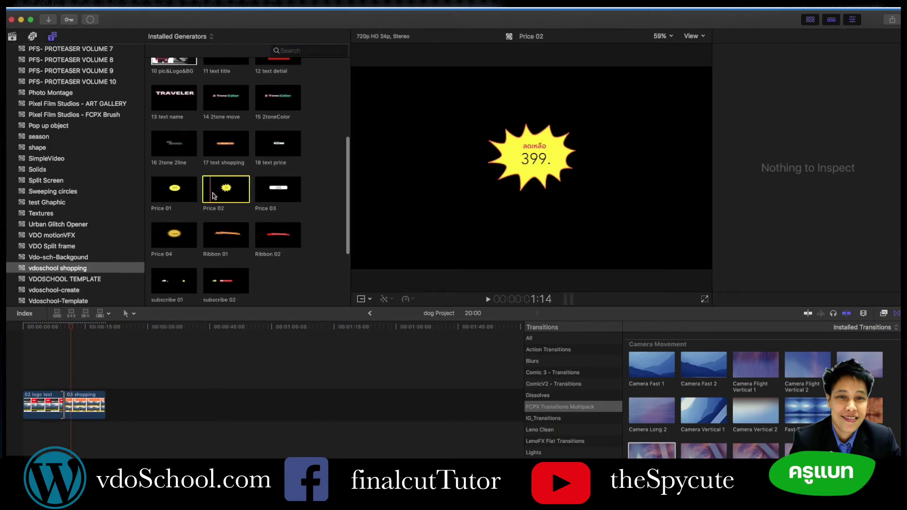
pyautogui.moveTo(228, 198)
pyautogui.mouseDown()
pyautogui.moveTo(125, 341)
pyautogui.moveTo(75, 372)
pyautogui.mouseUp()
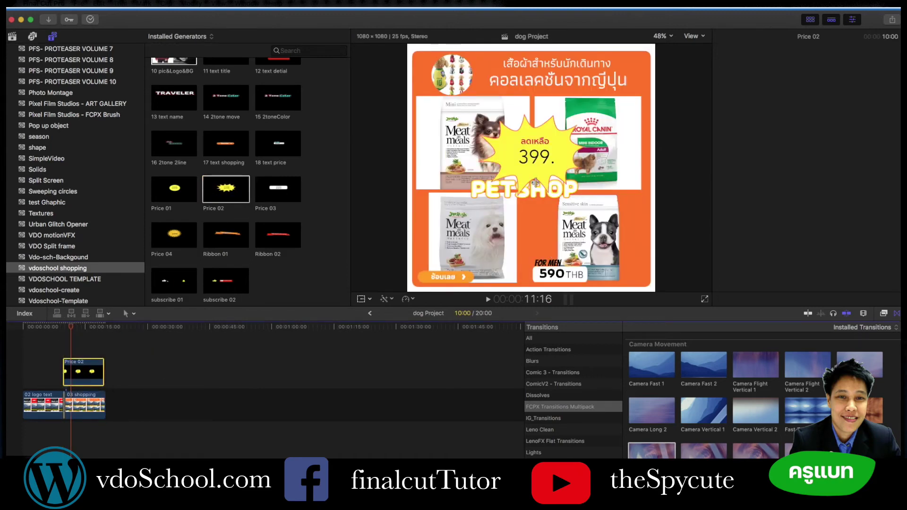
# - Scale the 399 price burst to 94% and move it to the upper middle of the ad
pyautogui.rightClick(555, 152)
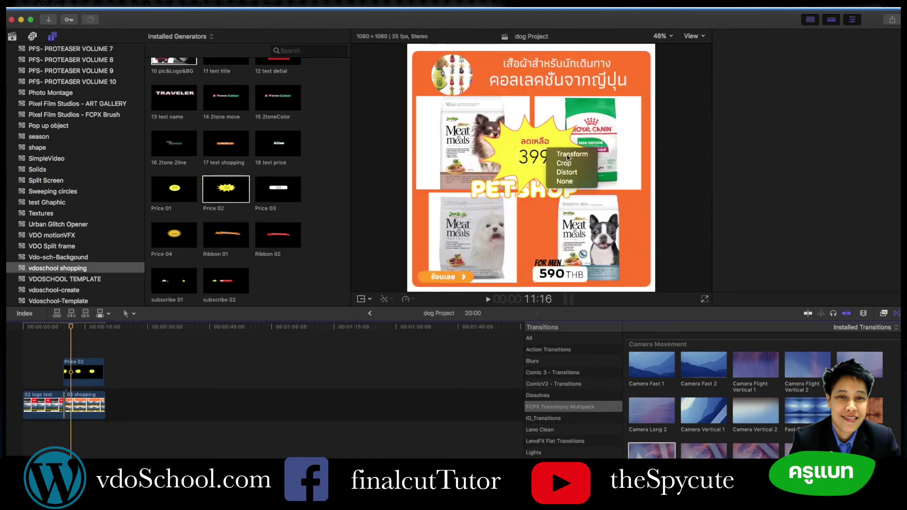
pyautogui.click(568, 155)
pyautogui.moveTo(532, 168); pyautogui.dragTo(523, 248)
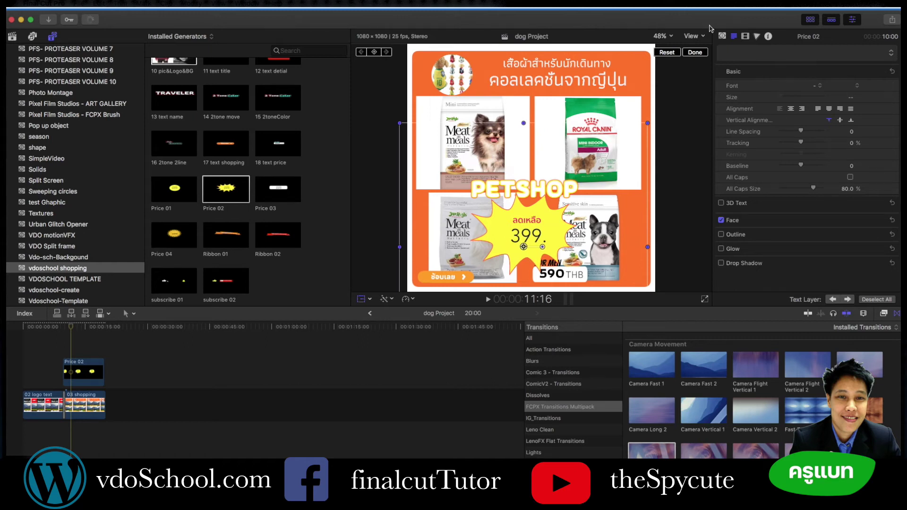
pyautogui.click(746, 36)
pyautogui.moveTo(783, 125); pyautogui.dragTo(780, 123)
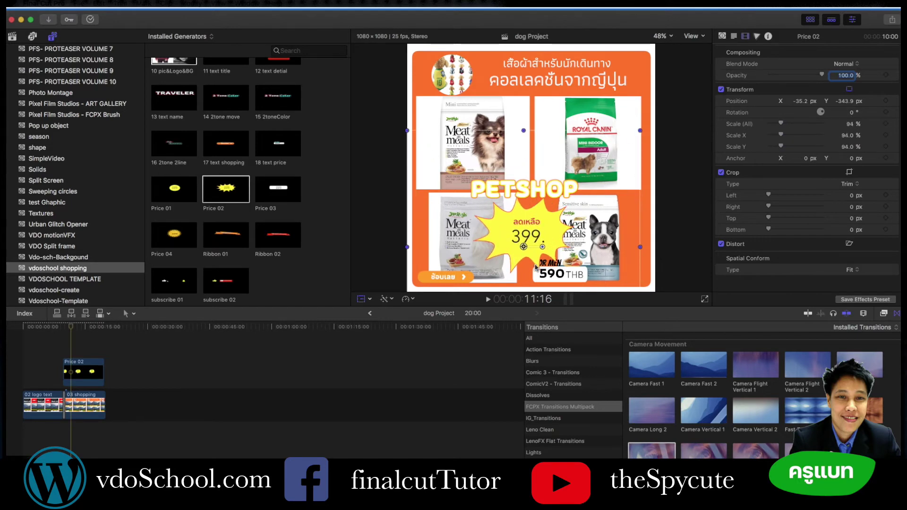
pyautogui.moveTo(524, 247)
pyautogui.mouseDown()
pyautogui.moveTo(537, 128)
pyautogui.moveTo(556, 129)
pyautogui.mouseUp()
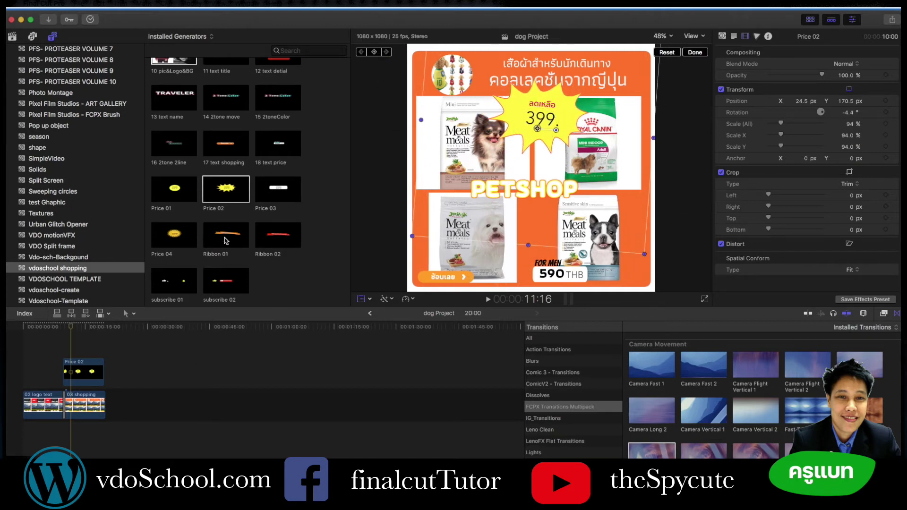
# - Place the Ribbon 01 banner over the Royal Canin ad and tilt it about 16°
pyautogui.hotkey('shift', 't')
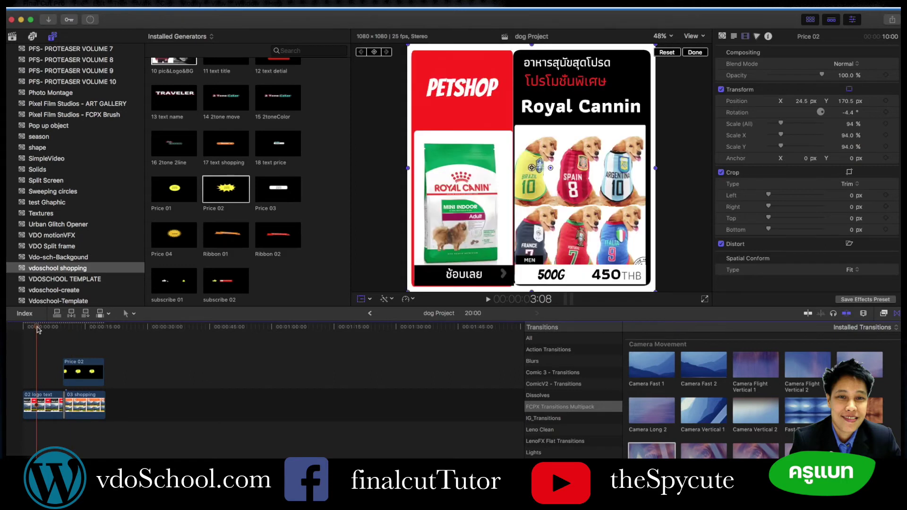
pyautogui.click(222, 242)
pyautogui.moveTo(222, 238)
pyautogui.mouseDown()
pyautogui.moveTo(21, 345)
pyautogui.moveTo(34, 332)
pyautogui.mouseUp()
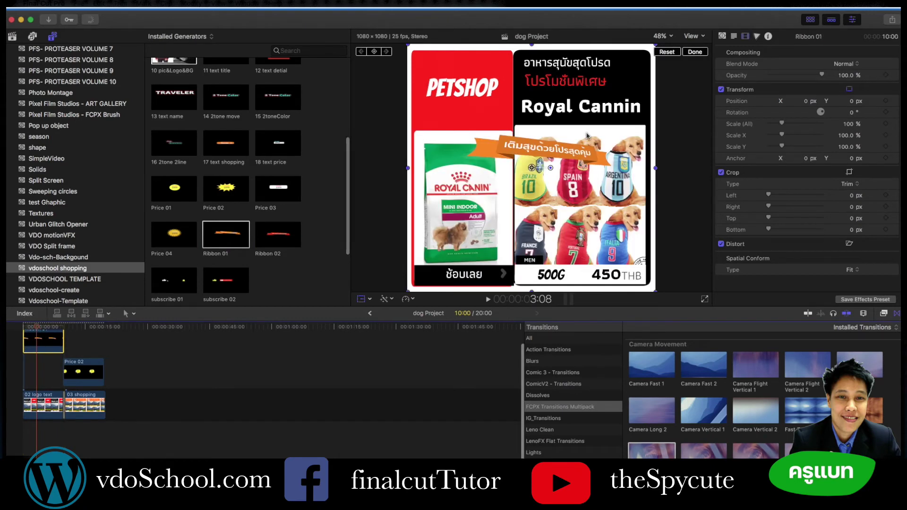
pyautogui.moveTo(551, 169)
pyautogui.mouseDown()
pyautogui.moveTo(473, 130)
pyautogui.moveTo(471, 150)
pyautogui.mouseUp()
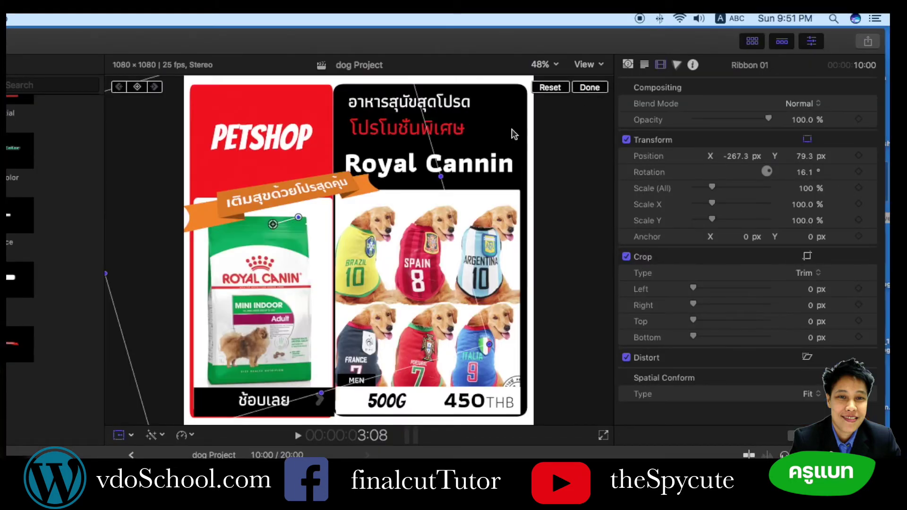
pyautogui.click(589, 87)
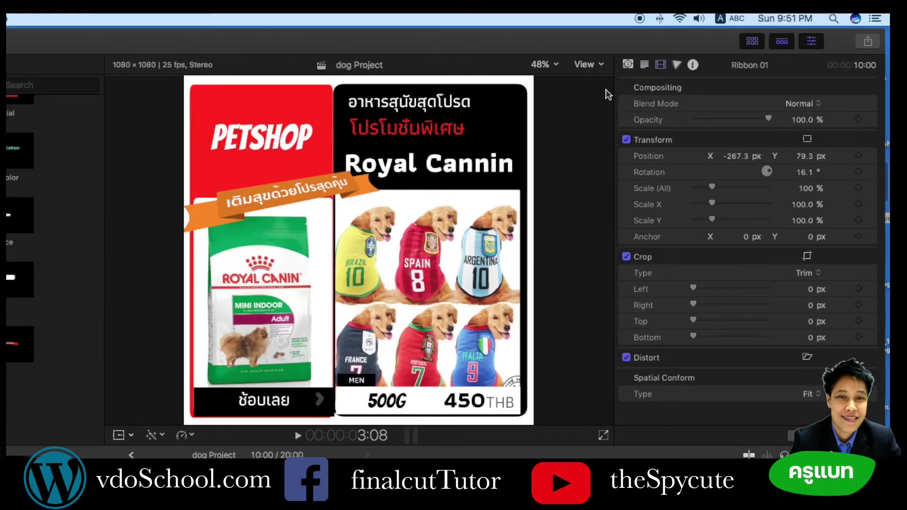
# - Change the ribbon's Remap White To colour from orange to magenta
pyautogui.click(628, 64)
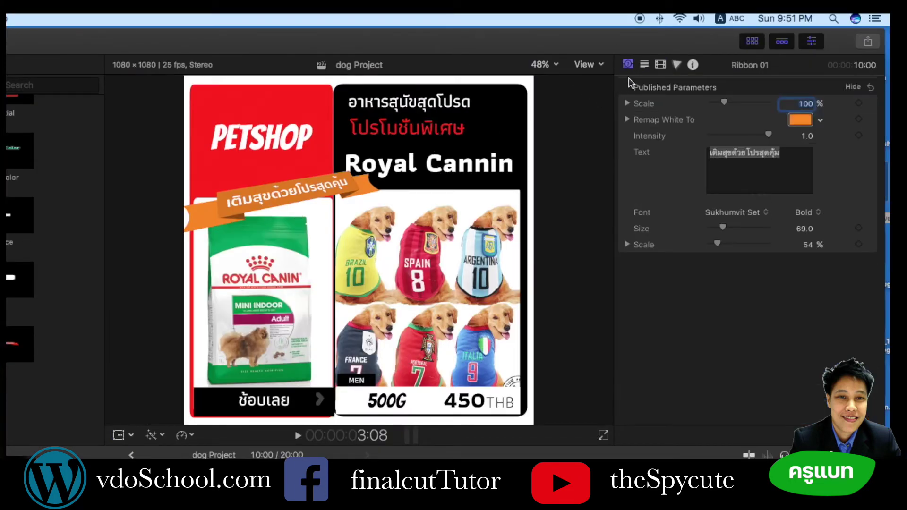
pyautogui.click(821, 121)
pyautogui.moveTo(820, 133)
pyautogui.mouseDown()
pyautogui.moveTo(792, 140)
pyautogui.moveTo(806, 234)
pyautogui.mouseUp()
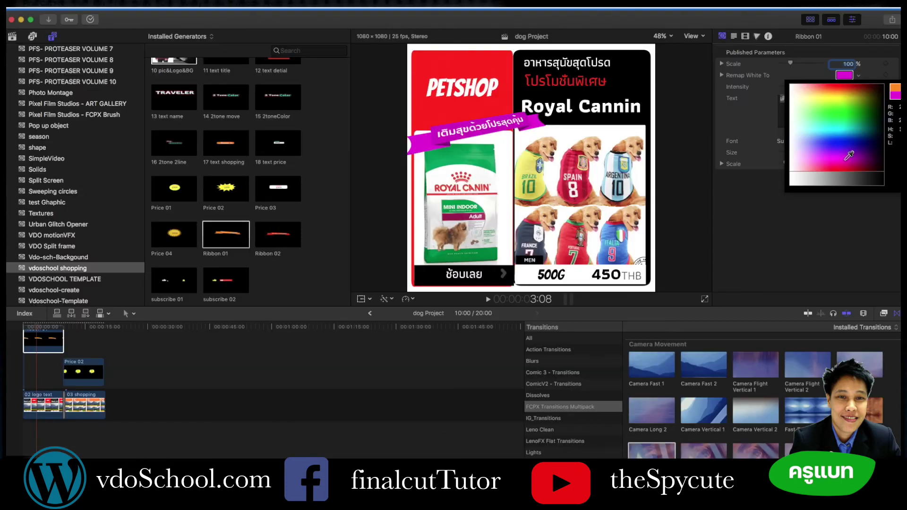
pyautogui.moveTo(848, 155); pyautogui.dragTo(845, 162)
pyautogui.click(792, 102)
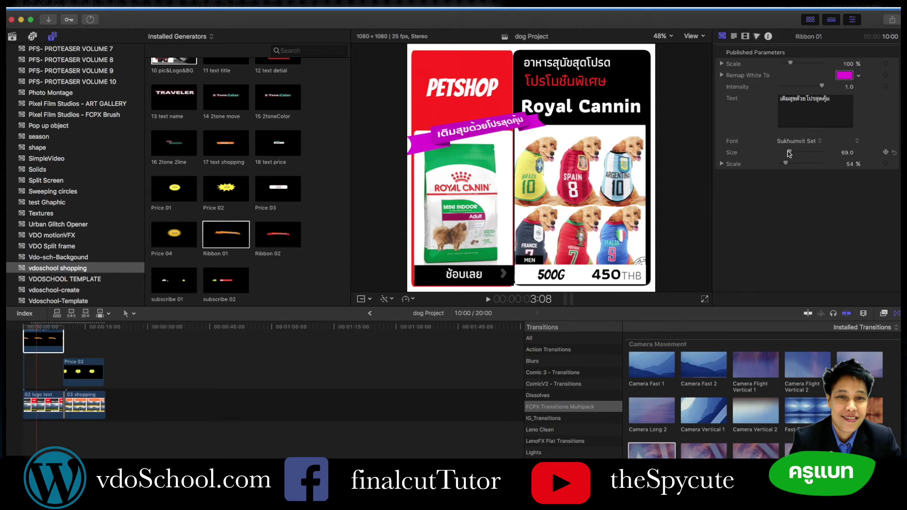
# - Set the ribbon banner's Scale (All) to about 102%
pyautogui.click(745, 36)
pyautogui.moveTo(782, 124); pyautogui.dragTo(790, 124)
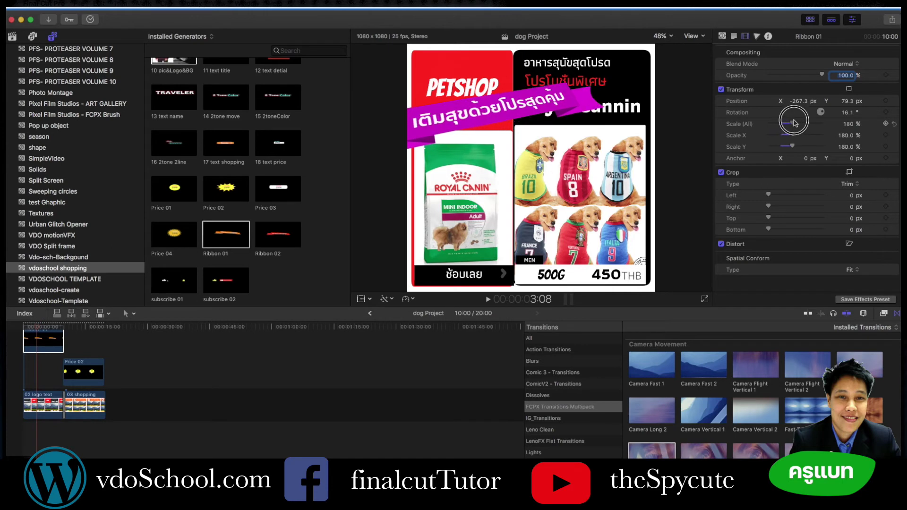
pyautogui.moveTo(790, 123); pyautogui.dragTo(784, 124)
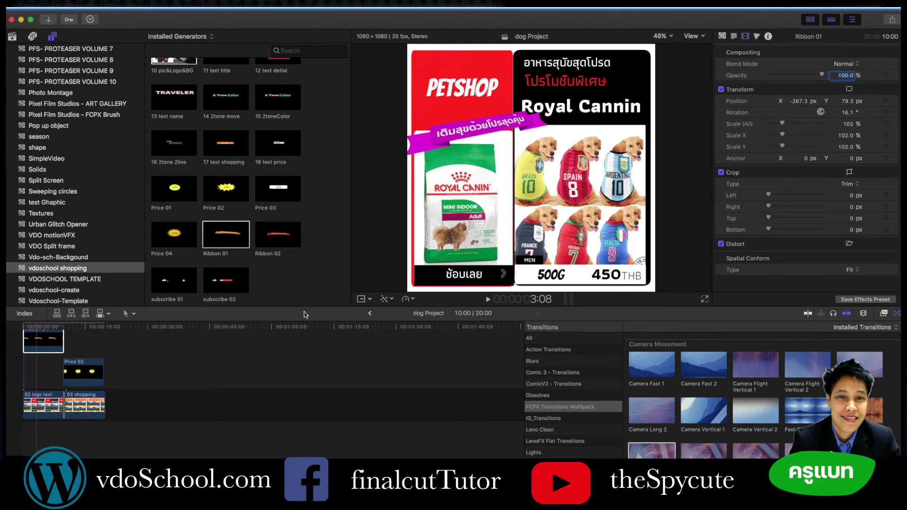
pyautogui.press('Home')
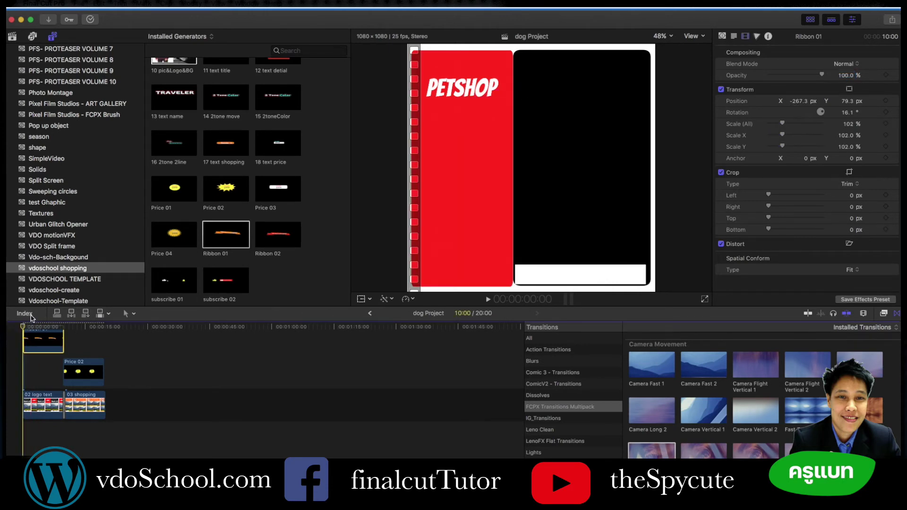
# - Play the dog Project from the start in full-screen playback, then exit full screen
pyautogui.press('space')
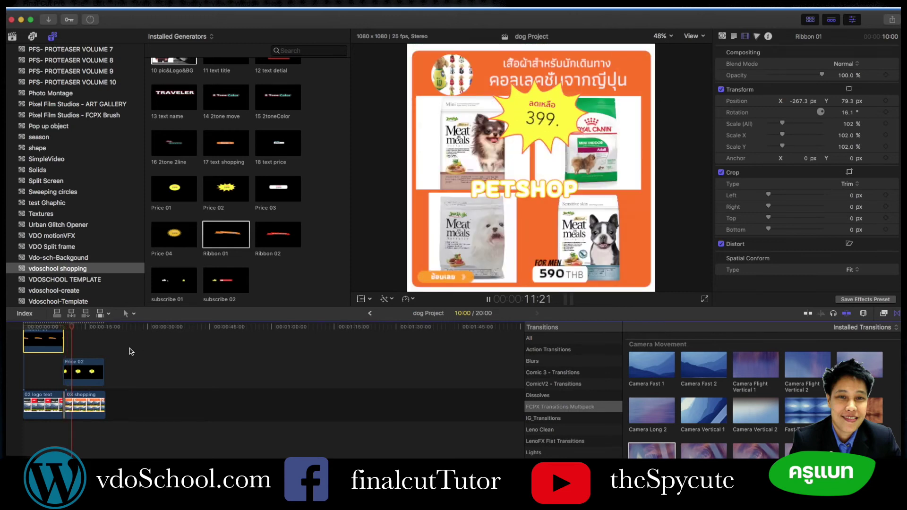
pyautogui.press('super+shift+f')
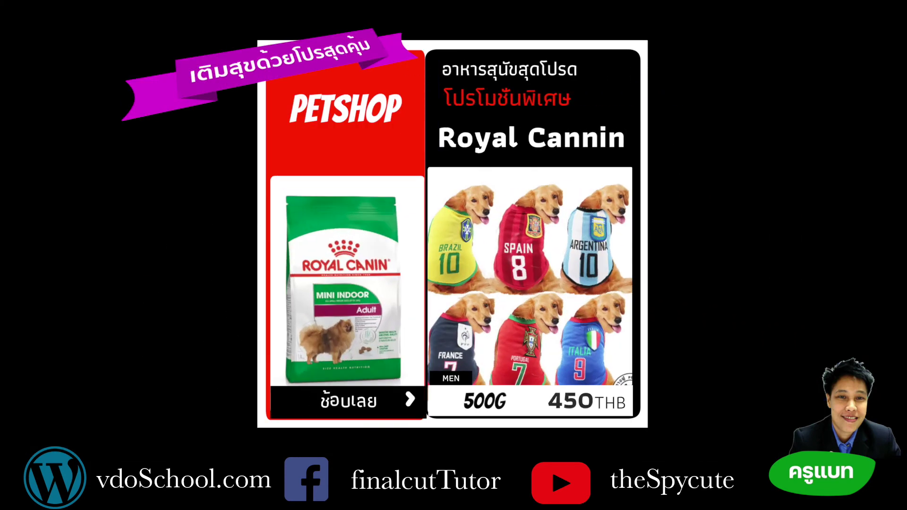
pyautogui.press('Escape')
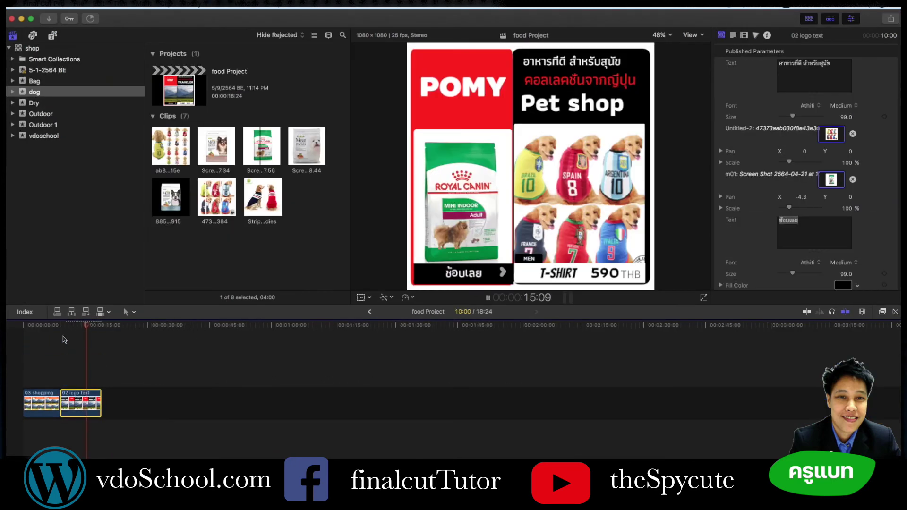
# - Add the 04 shopping generator template to the timeline after 02 logo text
pyautogui.press('space')
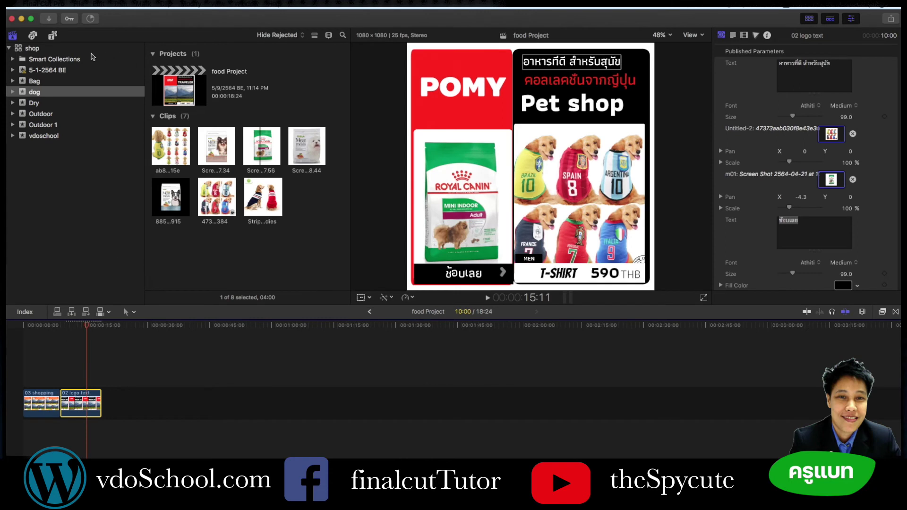
pyautogui.click(53, 36)
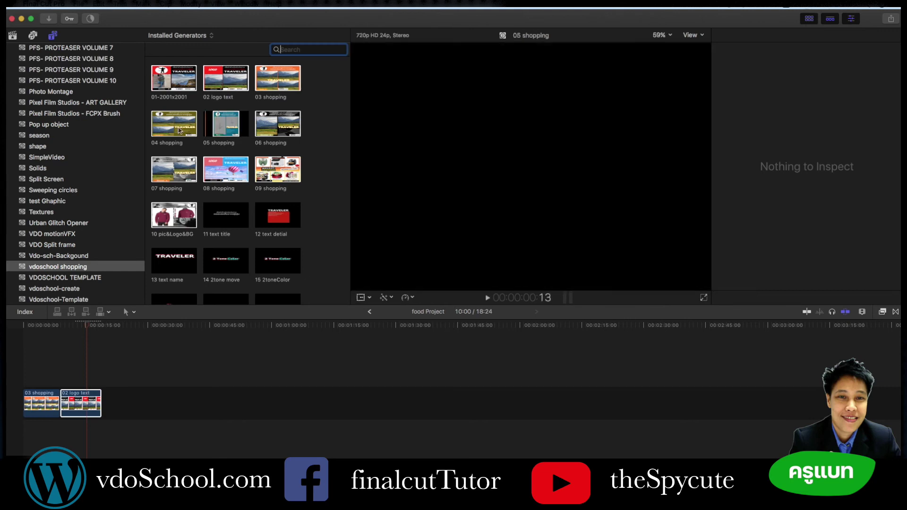
pyautogui.moveTo(172, 129); pyautogui.dragTo(128, 406)
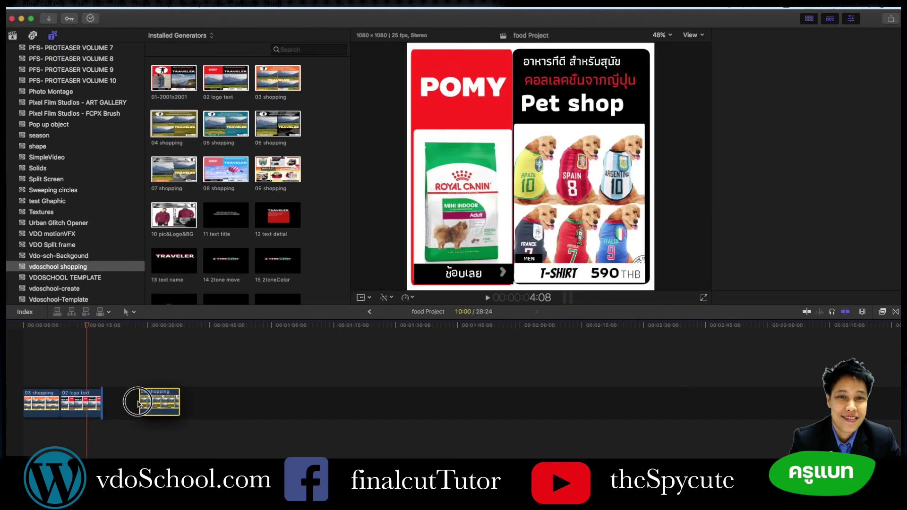
pyautogui.click(117, 326)
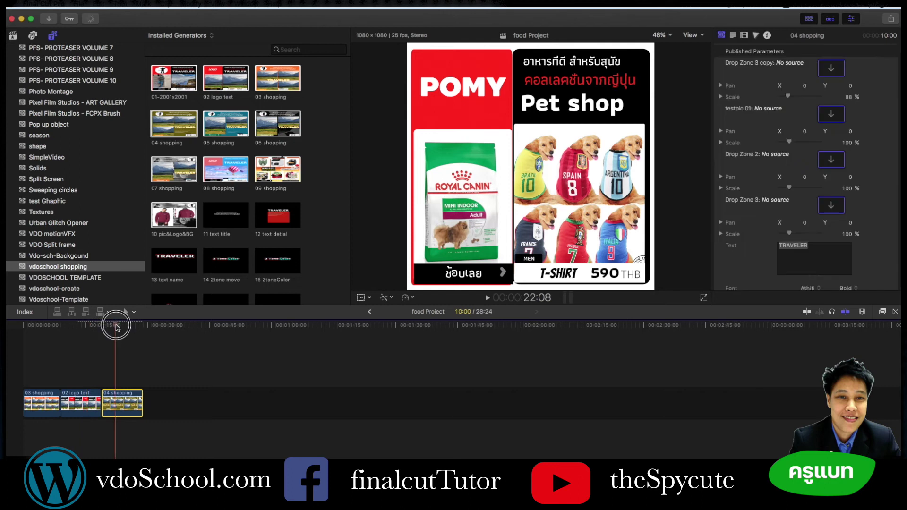
# - Show the vdoschool event's clips and select the 04 shopping clip for editing
pyautogui.click(12, 36)
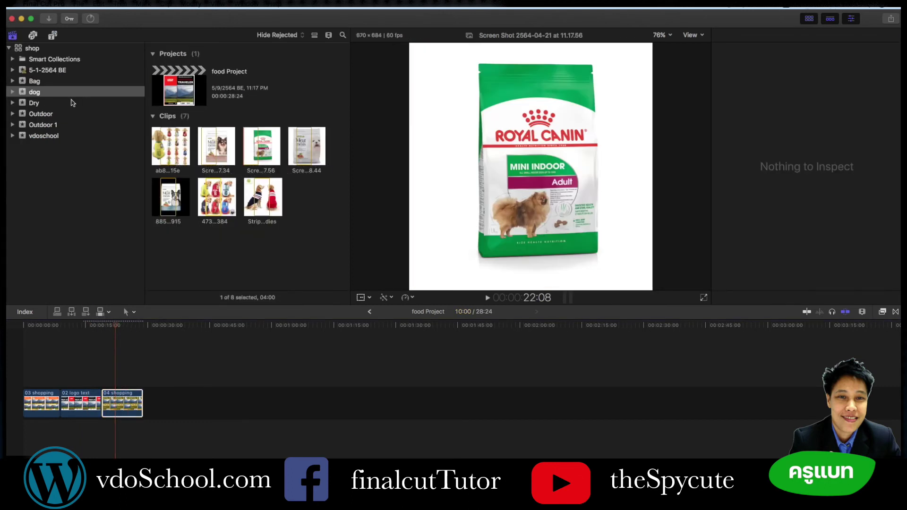
pyautogui.click(43, 137)
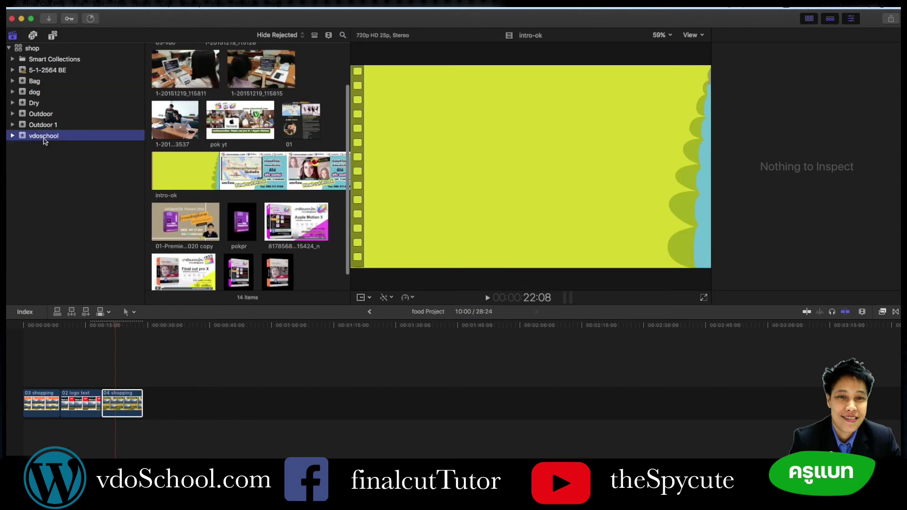
pyautogui.click(124, 405)
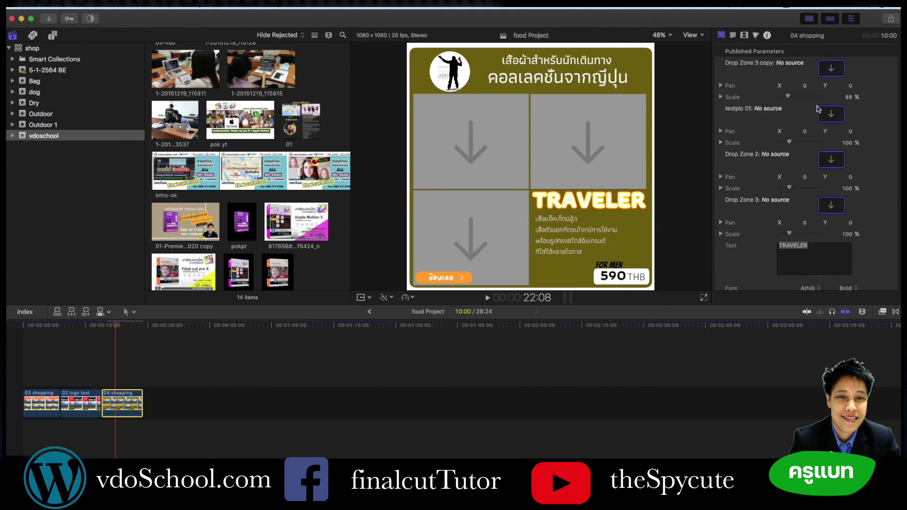
# - Fill the three drop zones with the Final Cut Pro, Premiere Pro and Apple Motion course boxes
pyautogui.click(834, 115)
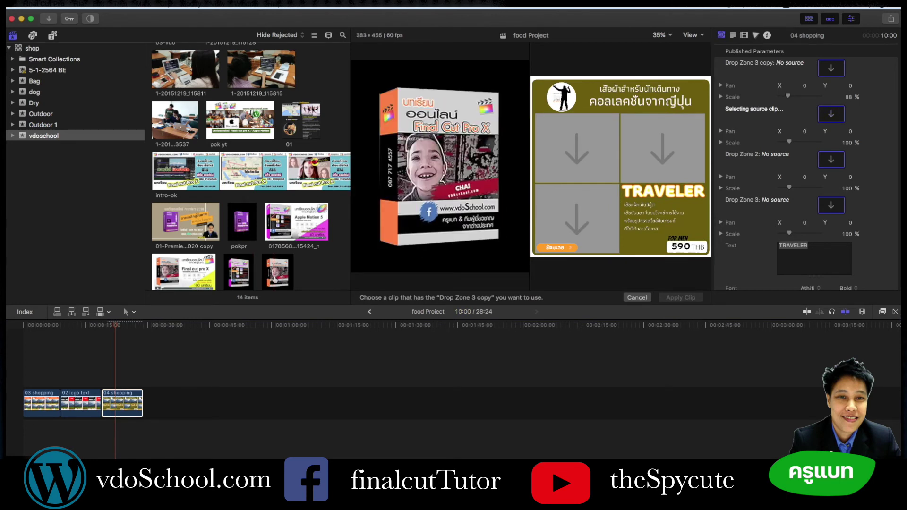
pyautogui.click(275, 279)
pyautogui.scroll(-1, 350, 277)
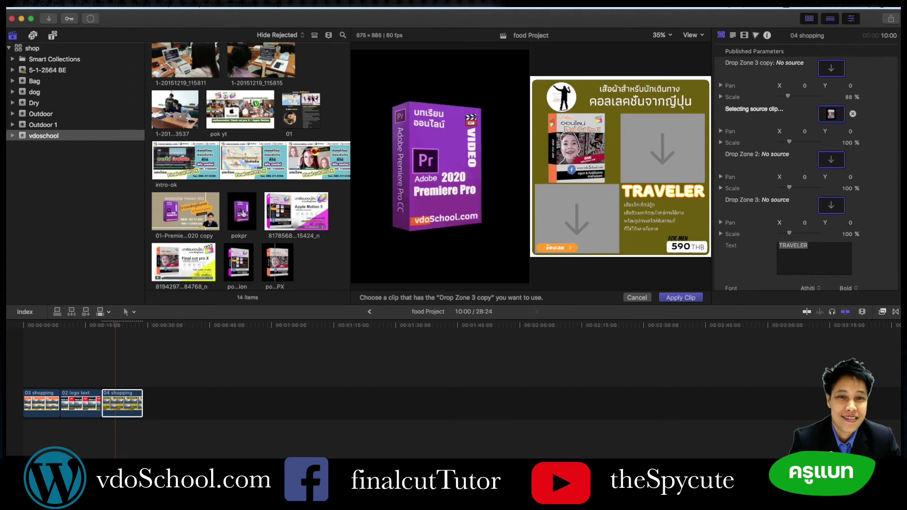
pyautogui.click(243, 212)
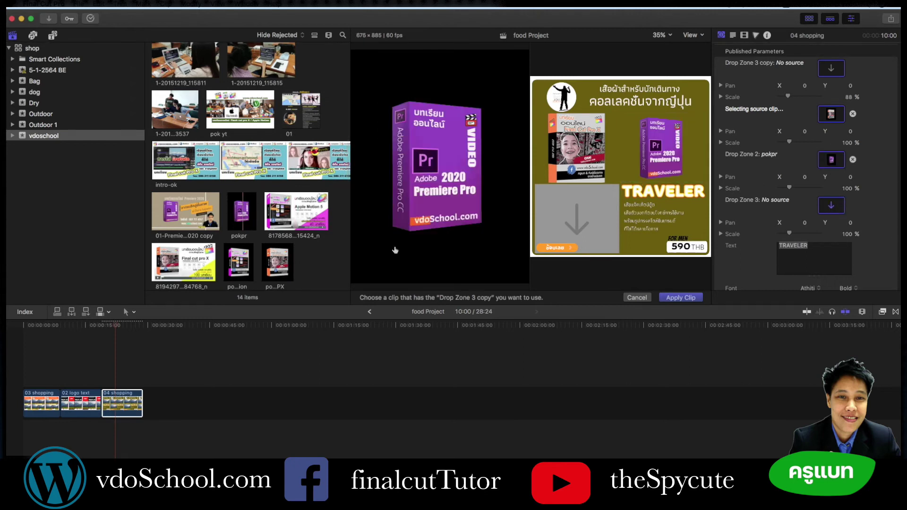
pyautogui.click(242, 263)
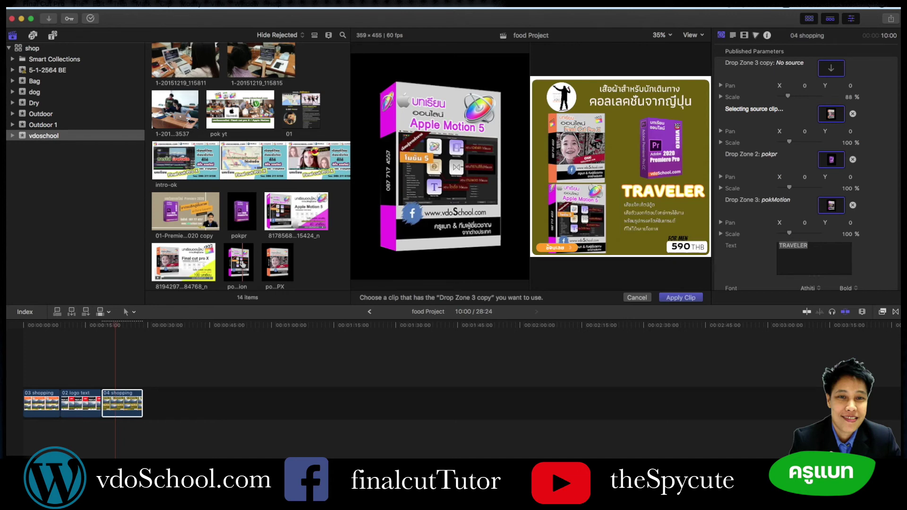
pyautogui.click(682, 297)
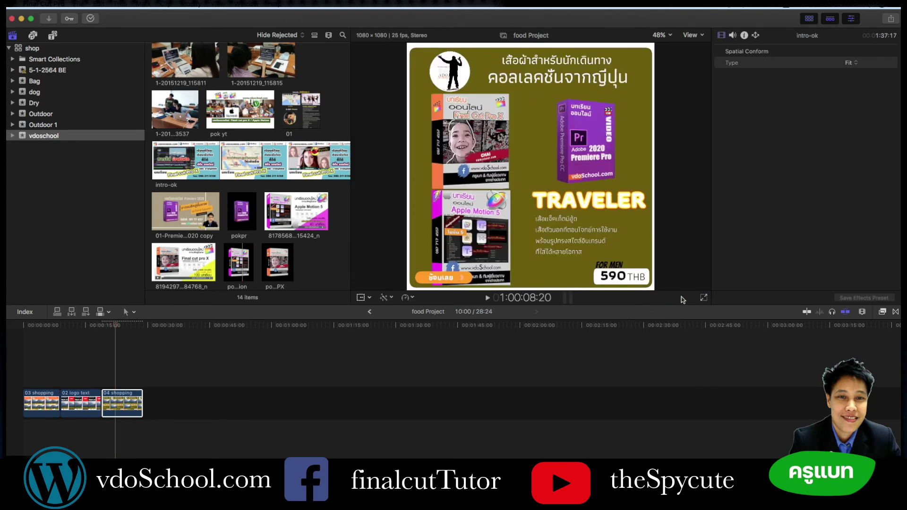
# - Scale the Premiere Pro box to 116%, Final Cut Pro to 90% and Apple Motion to 83%
pyautogui.click(120, 401)
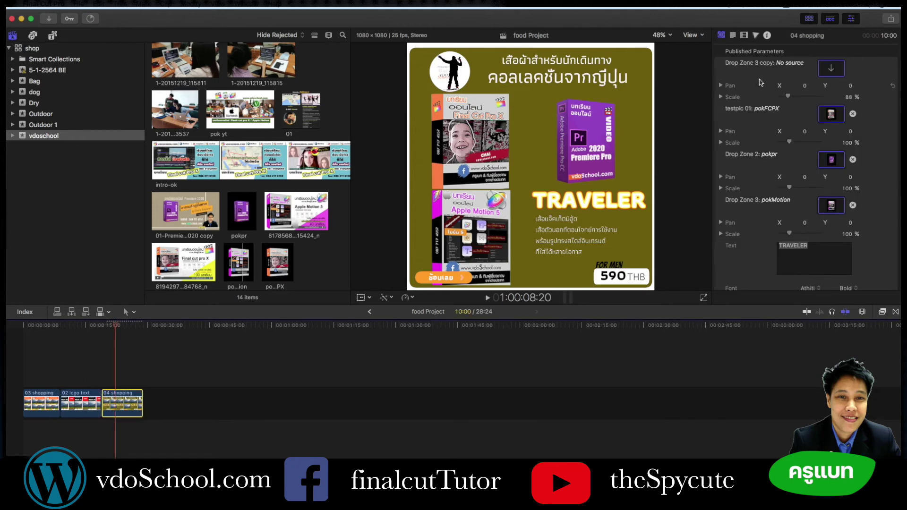
pyautogui.moveTo(791, 189); pyautogui.dragTo(794, 186)
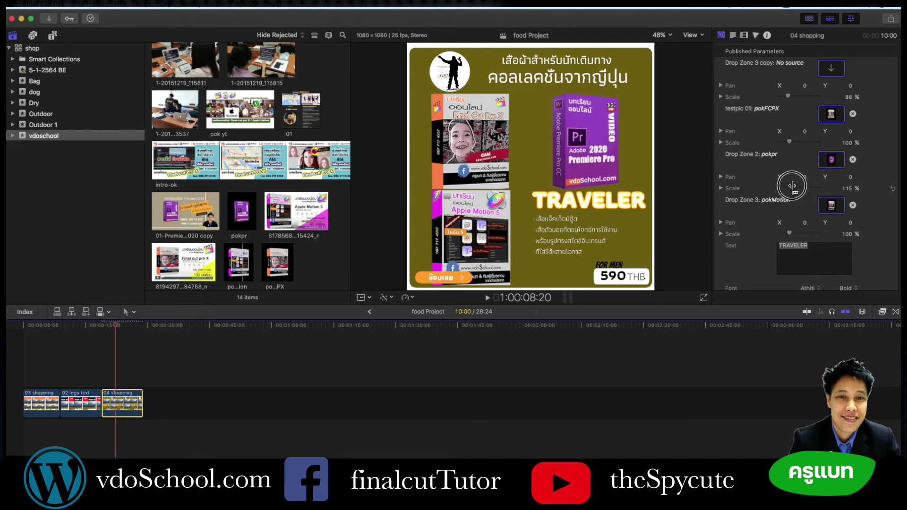
pyautogui.moveTo(793, 144); pyautogui.dragTo(792, 143)
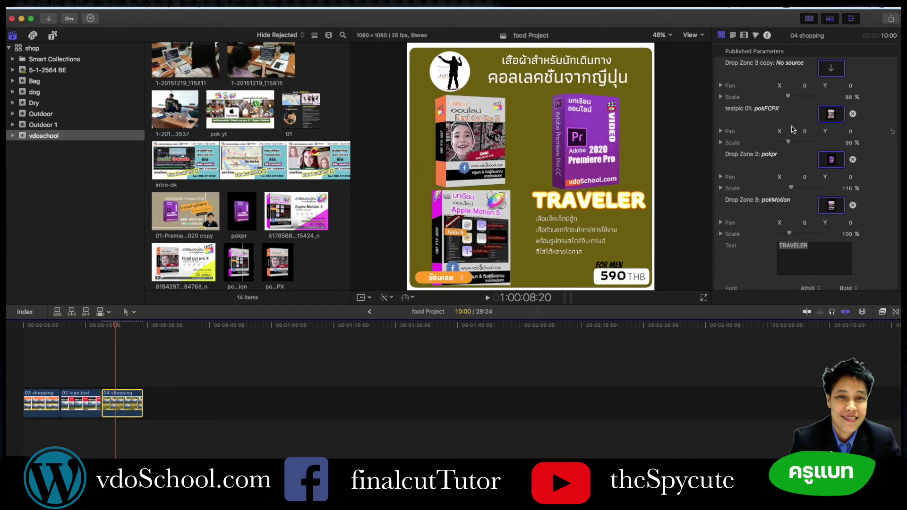
pyautogui.moveTo(791, 231); pyautogui.dragTo(788, 234)
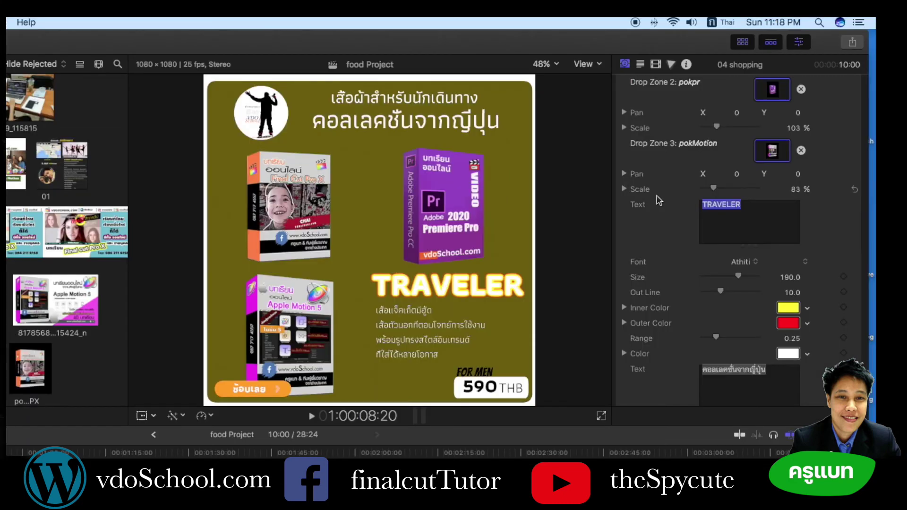
# - Replace TRAVELER with a red 'บทเรียนออนไลน์' title at size 135, positioned under the Premiere box
pyautogui.tripleClick(794, 246)
pyautogui.write('บทเร')
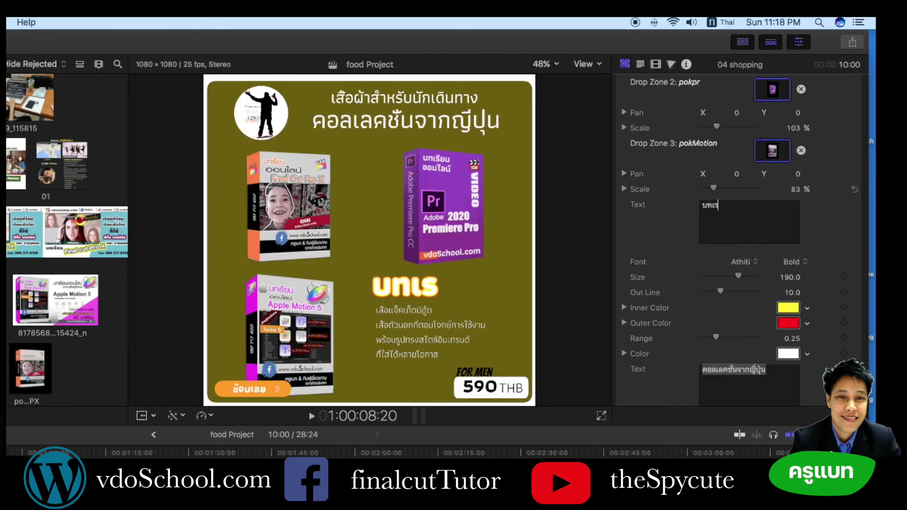
pyautogui.write('ียนออนไลน์')
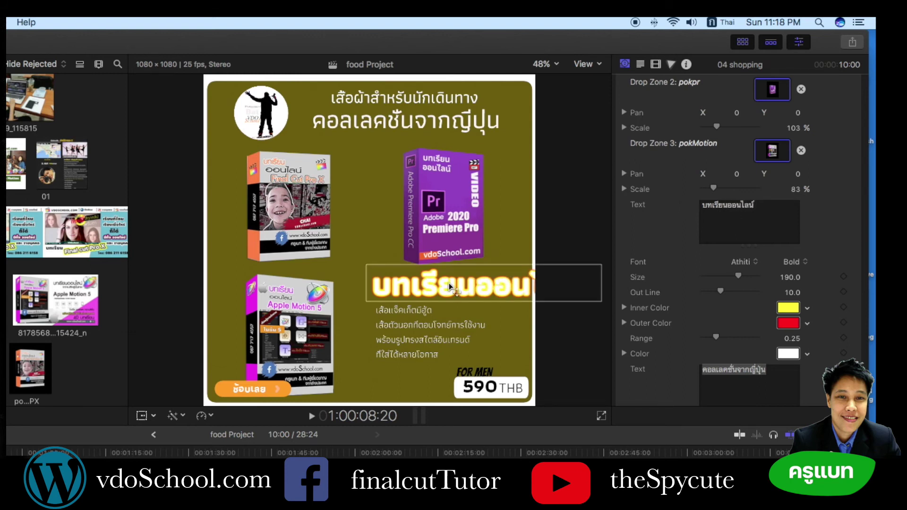
pyautogui.moveTo(738, 277); pyautogui.dragTo(703, 281)
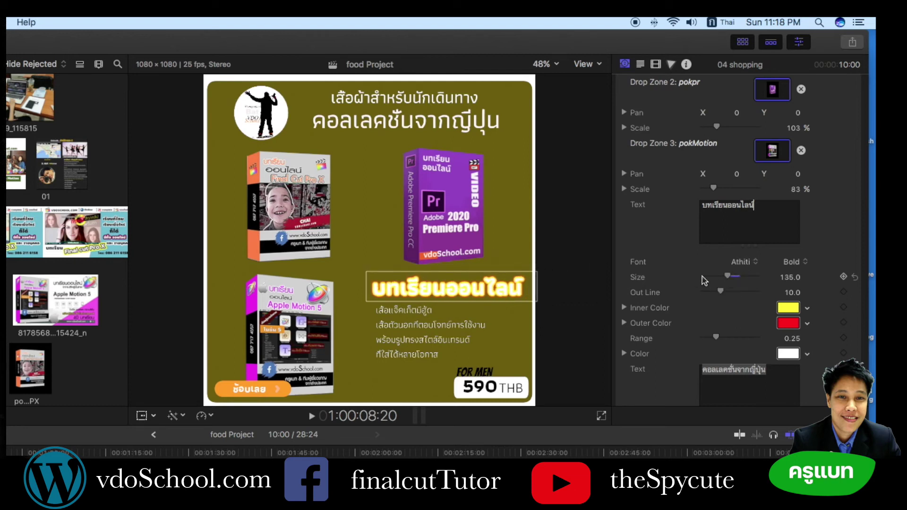
pyautogui.scroll(1, 733, 322)
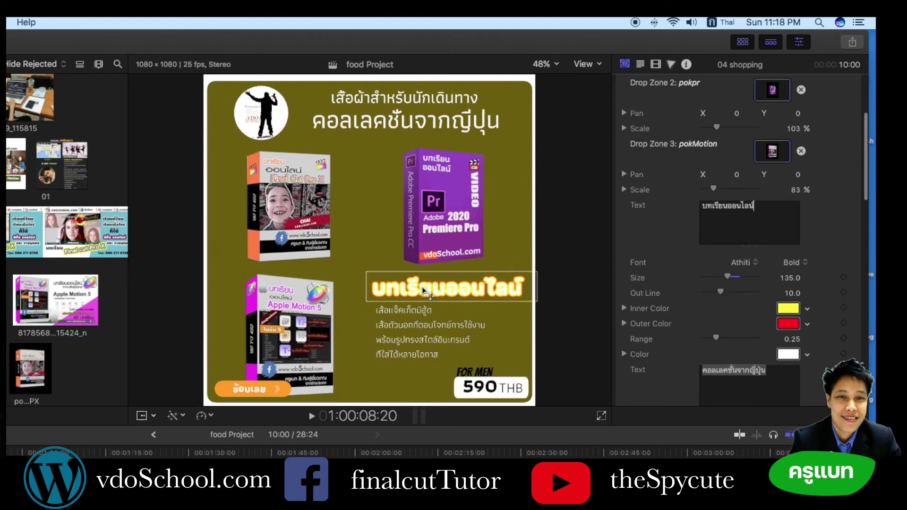
pyautogui.click(807, 355)
pyautogui.click(792, 369)
pyautogui.moveTo(458, 289); pyautogui.dragTo(427, 284)
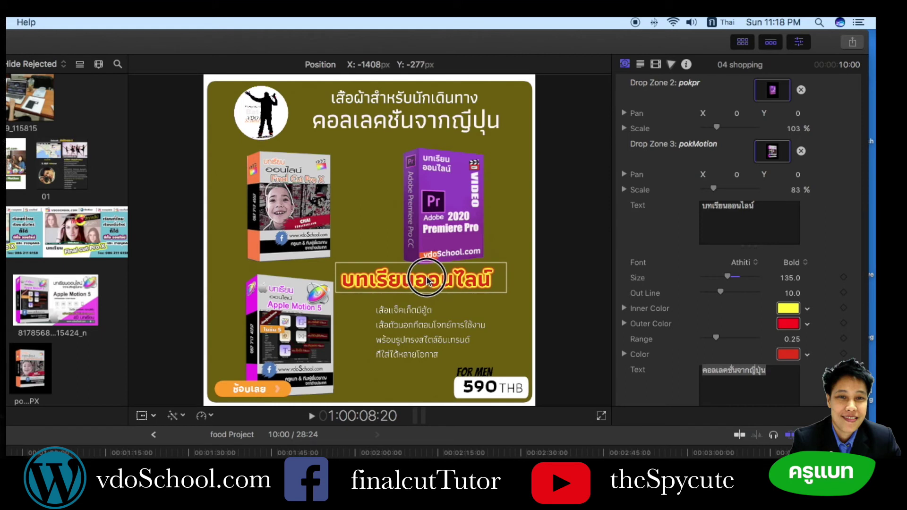
pyautogui.moveTo(428, 283); pyautogui.dragTo(432, 282)
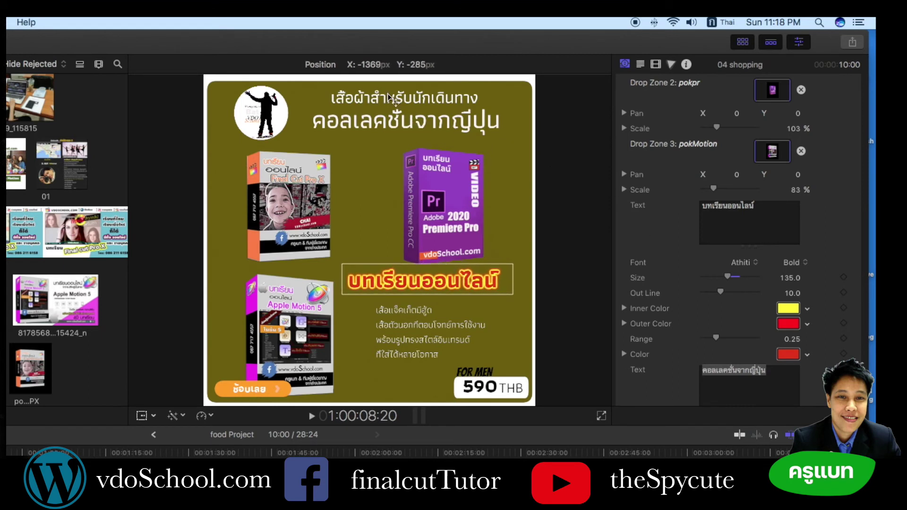
# - Split the top heading text onto two lines and preview the ad
pyautogui.click(390, 99)
pyautogui.click(644, 136)
pyautogui.press('Return')
pyautogui.moveTo(415, 118); pyautogui.dragTo(364, 101)
pyautogui.scroll(-5, 737, 236)
pyautogui.click(788, 372)
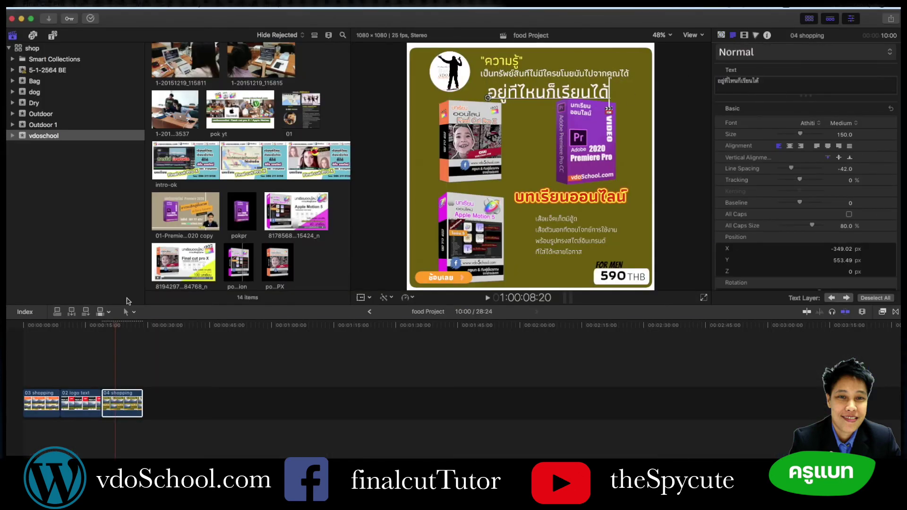
pyautogui.press('Escape')
pyautogui.press('space')
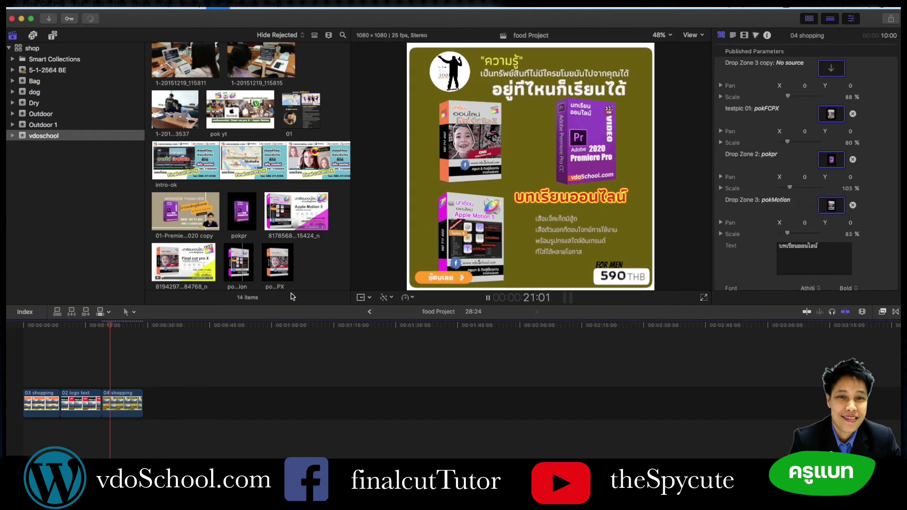
pyautogui.press('space')
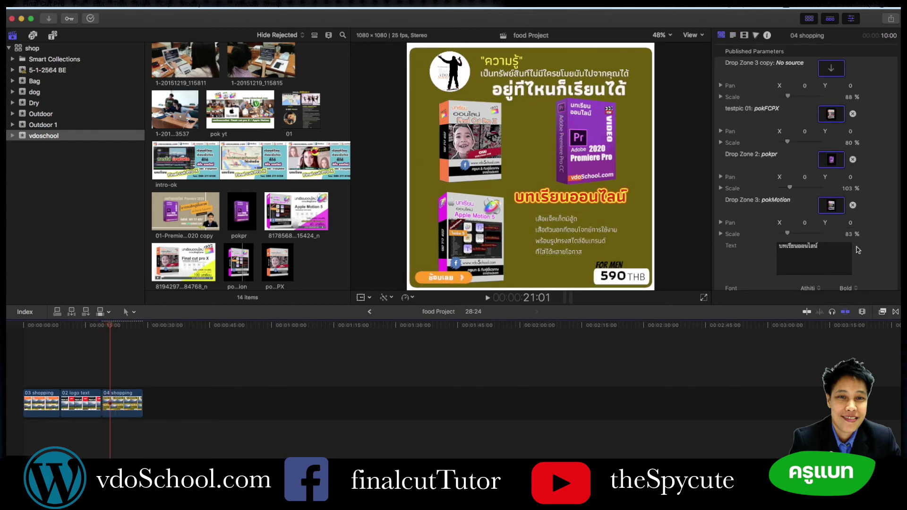
# - Replace the description with the Final cut Pro x, Apple Motion and Premiere course list, then replay
pyautogui.scroll(-10, 858, 250)
pyautogui.tripleClick(812, 194)
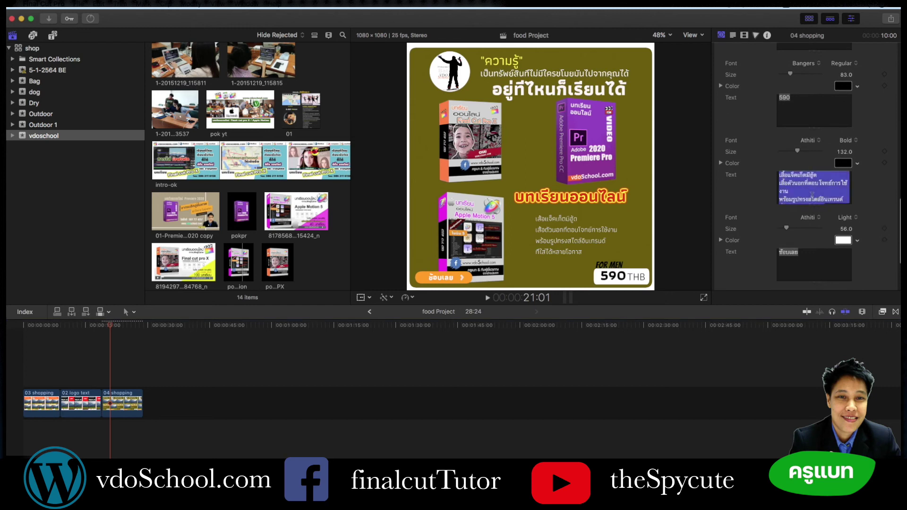
pyautogui.click(835, 196)
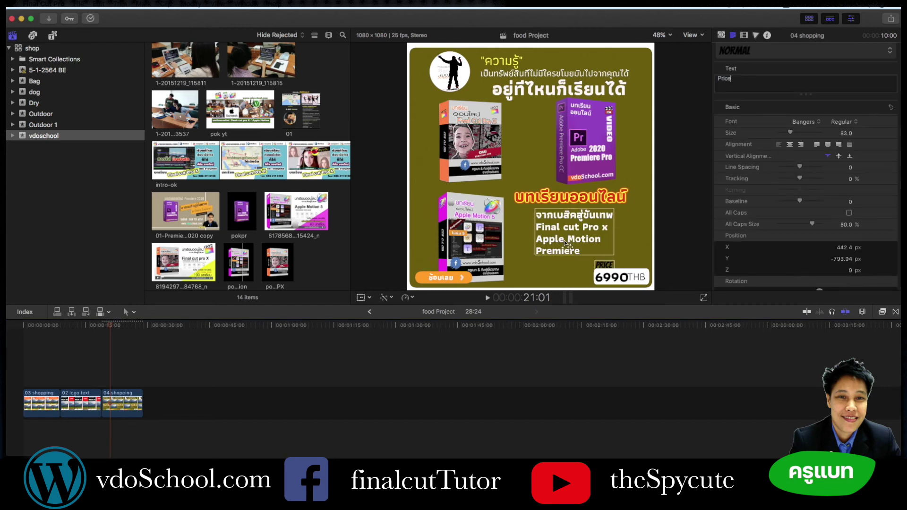
pyautogui.click(104, 326)
pyautogui.press('space')
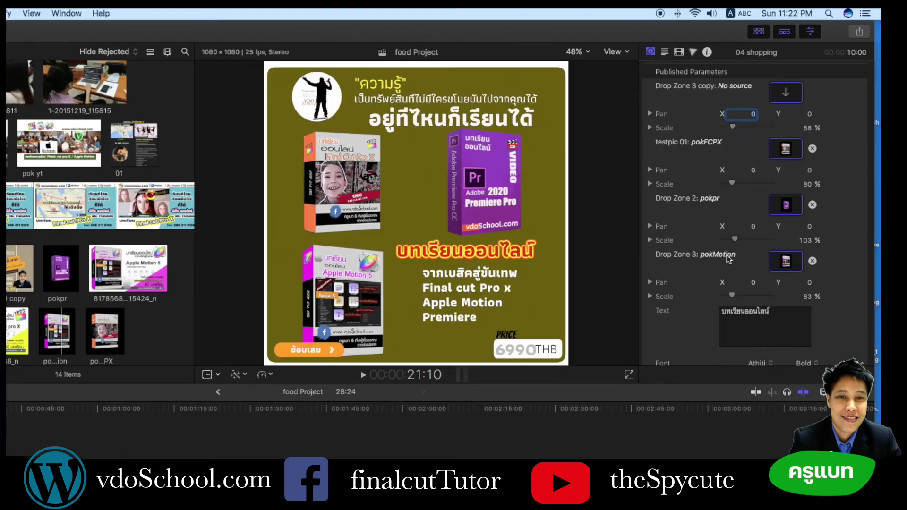
# - Set BG Fill Color to blue and the shop button's Fill Color to magenta
pyautogui.scroll(-5, 744, 198)
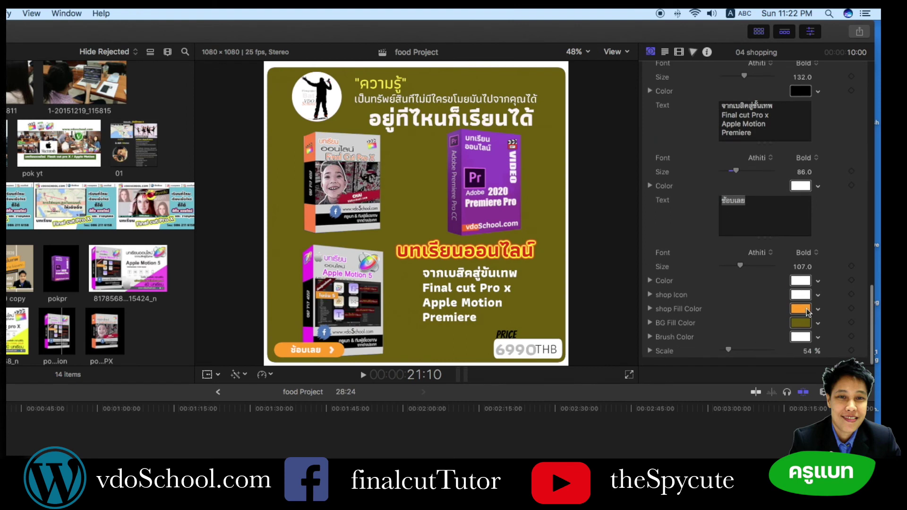
pyautogui.click(817, 324)
pyautogui.moveTo(765, 387)
pyautogui.mouseDown()
pyautogui.moveTo(794, 409)
pyautogui.moveTo(808, 396)
pyautogui.moveTo(803, 403)
pyautogui.mouseUp()
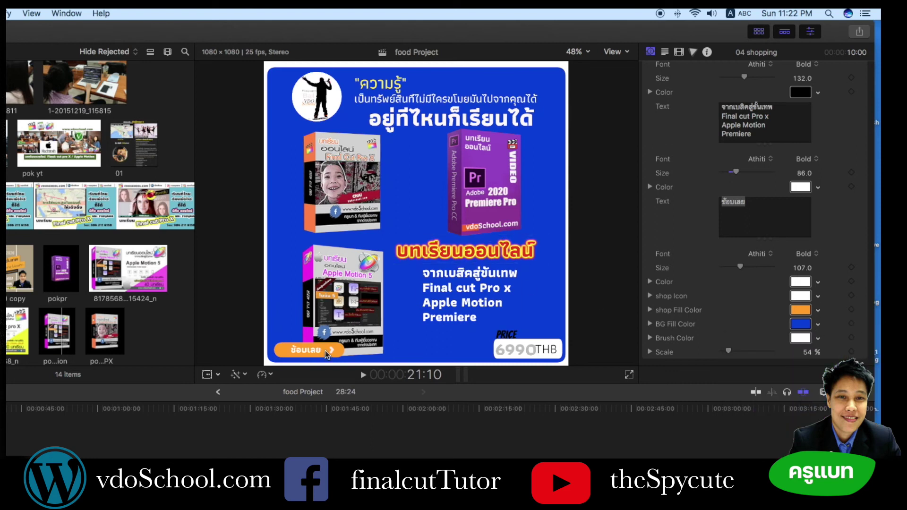
pyautogui.click(818, 311)
pyautogui.moveTo(803, 361)
pyautogui.mouseDown()
pyautogui.moveTo(809, 340)
pyautogui.moveTo(808, 409)
pyautogui.mouseUp()
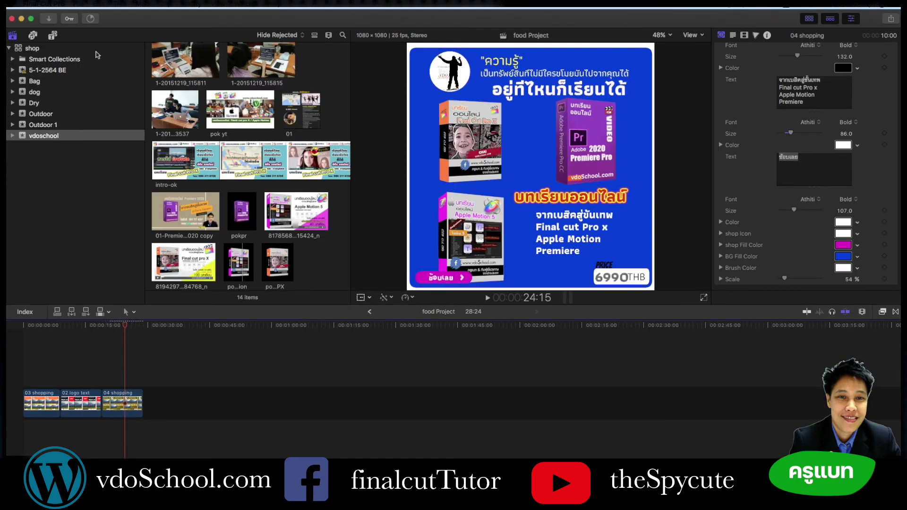
# - Add the 08 shopping generator template to the timeline right after 04 shopping
pyautogui.click(53, 36)
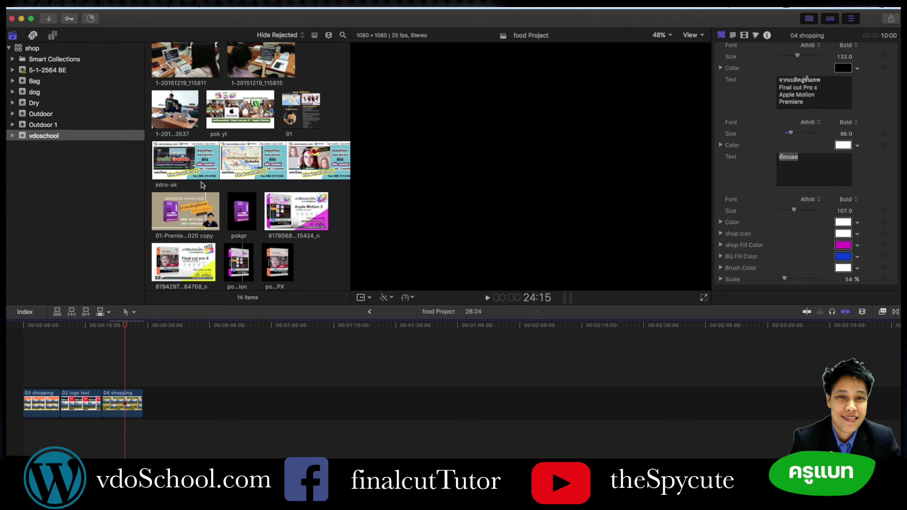
pyautogui.click(226, 172)
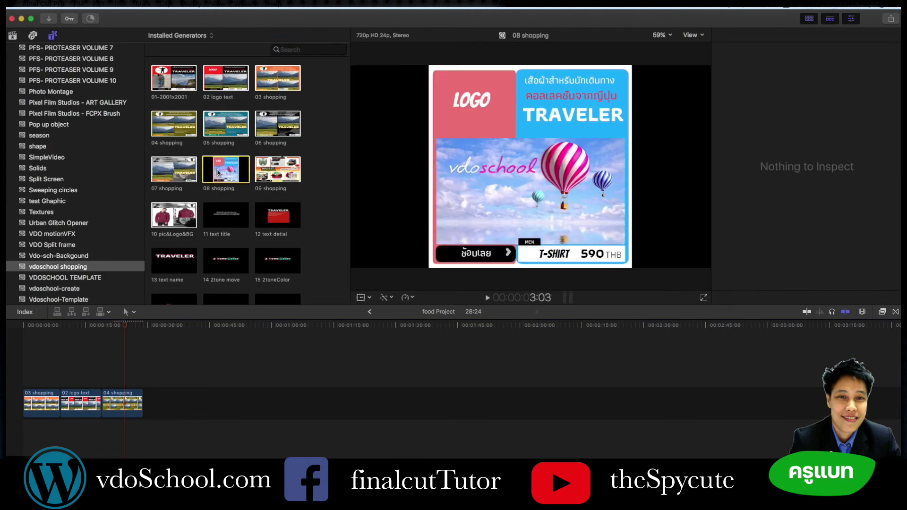
pyautogui.moveTo(212, 173); pyautogui.dragTo(147, 399)
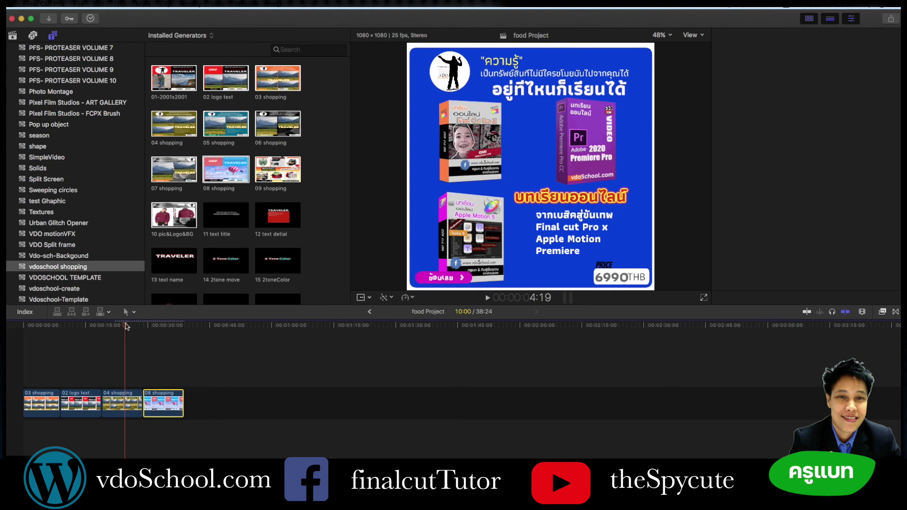
pyautogui.click(159, 327)
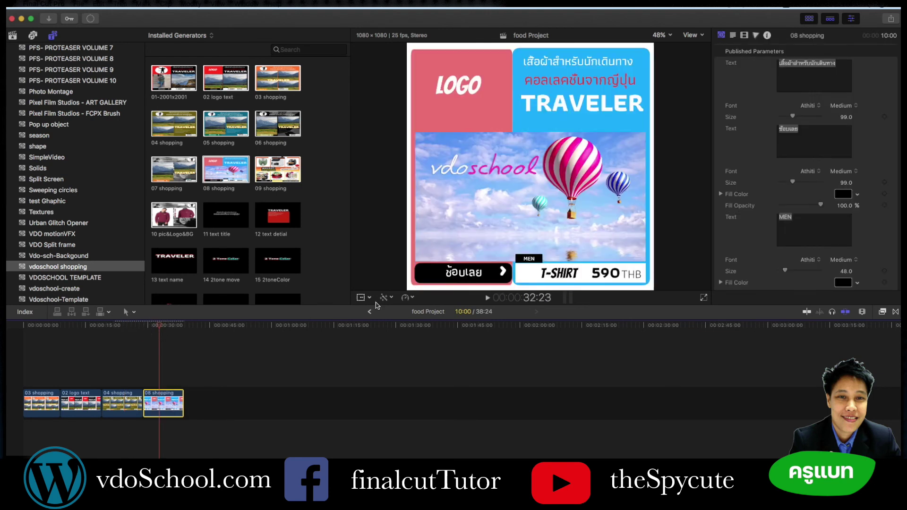
# - Show the shop library's clips with 08 shopping selected and preview the intro-ok video
pyautogui.click(12, 36)
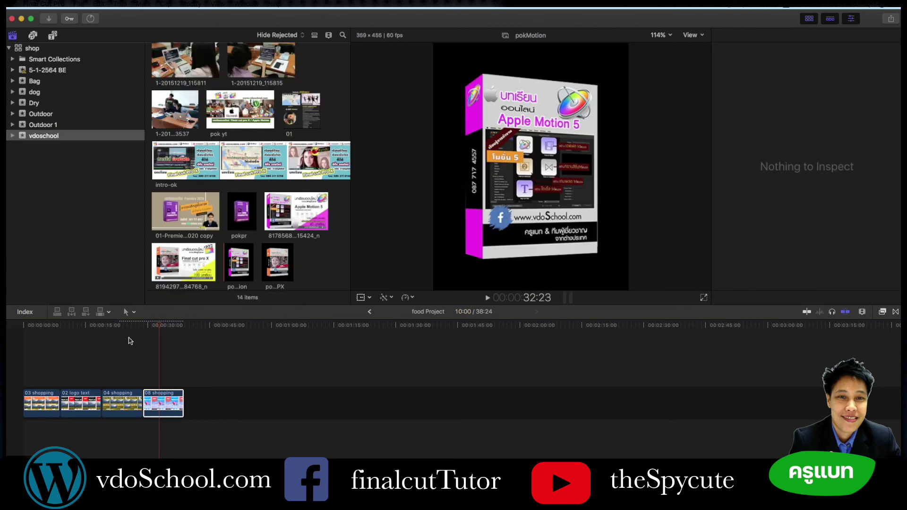
pyautogui.click(166, 402)
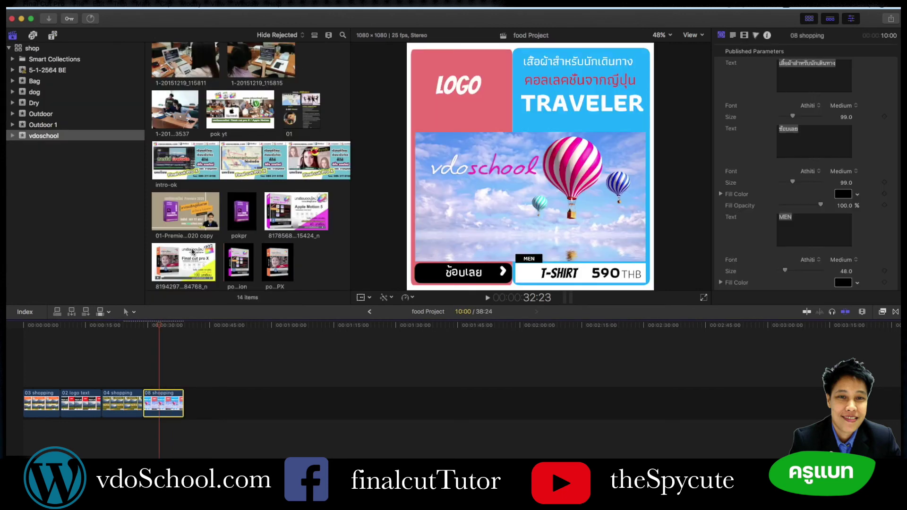
pyautogui.click(166, 169)
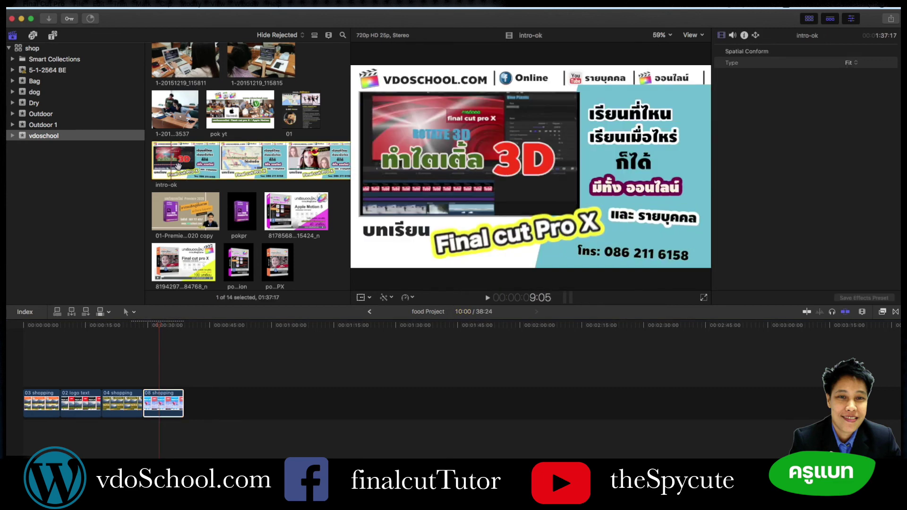
# - Set the 08 shopping ad's drop zone source to the intro-ok clip and apply it
pyautogui.click(152, 409)
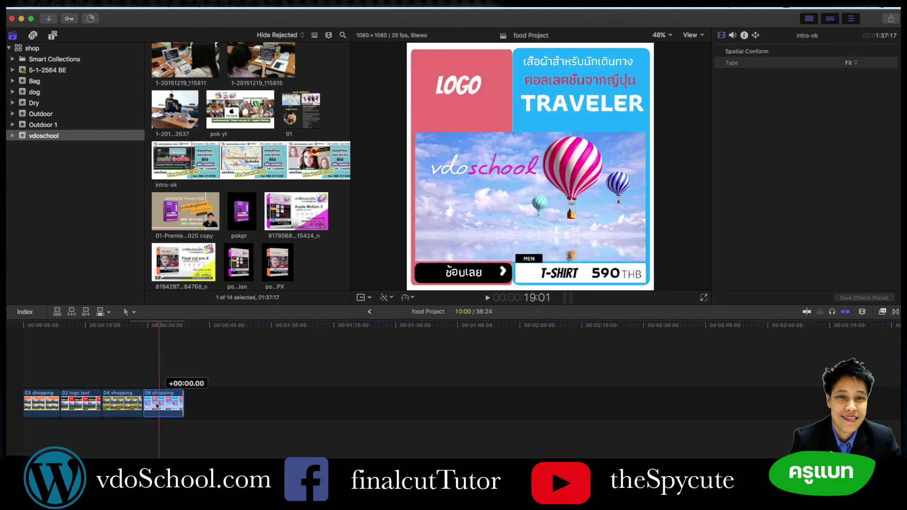
pyautogui.scroll(-3, 748, 180)
pyautogui.scroll(-3, 752, 194)
pyautogui.scroll(-3, 753, 194)
pyautogui.scroll(-3, 752, 193)
pyautogui.scroll(-2, 752, 193)
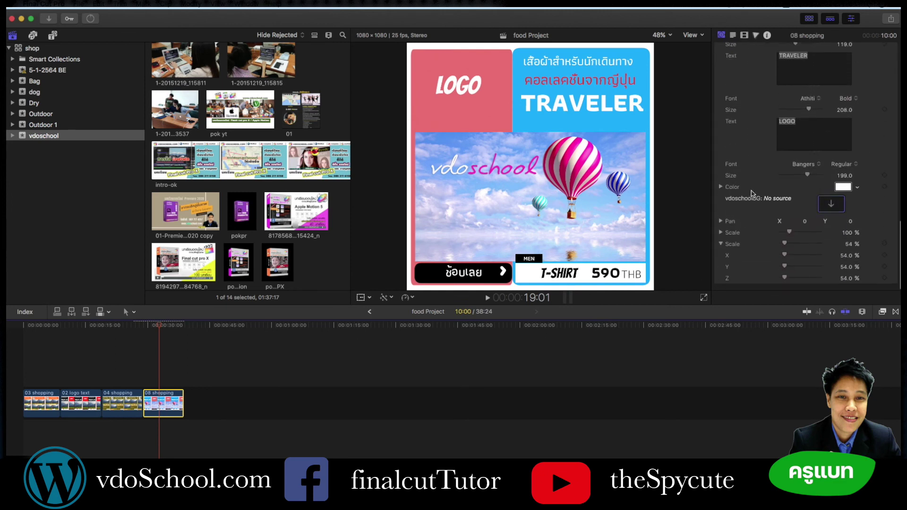
pyautogui.click(833, 207)
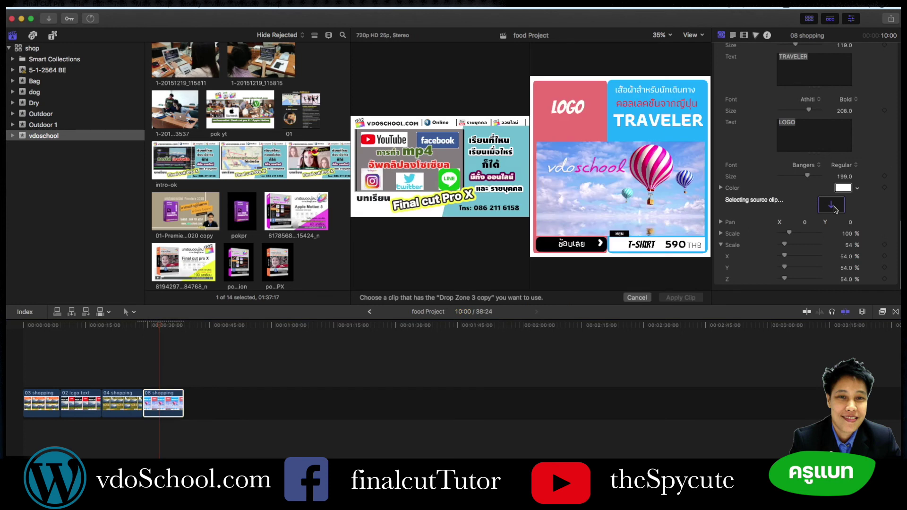
pyautogui.click(155, 166)
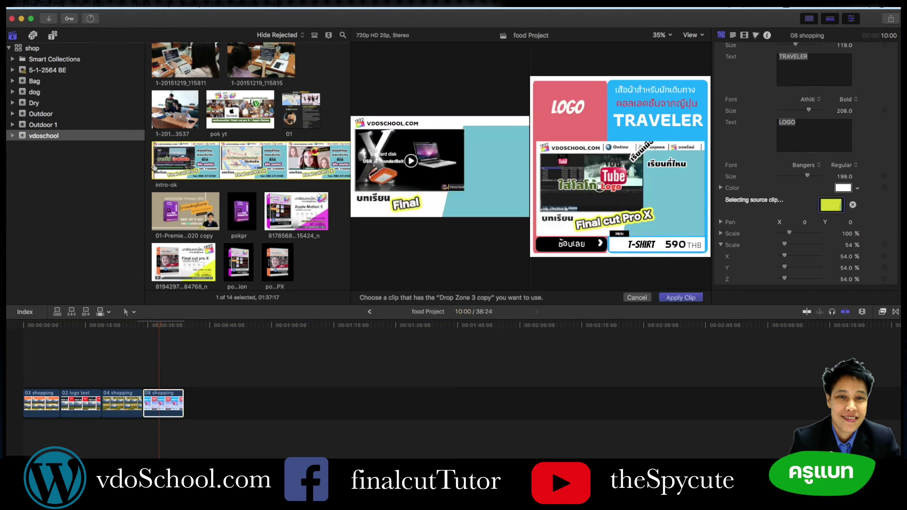
pyautogui.click(153, 167)
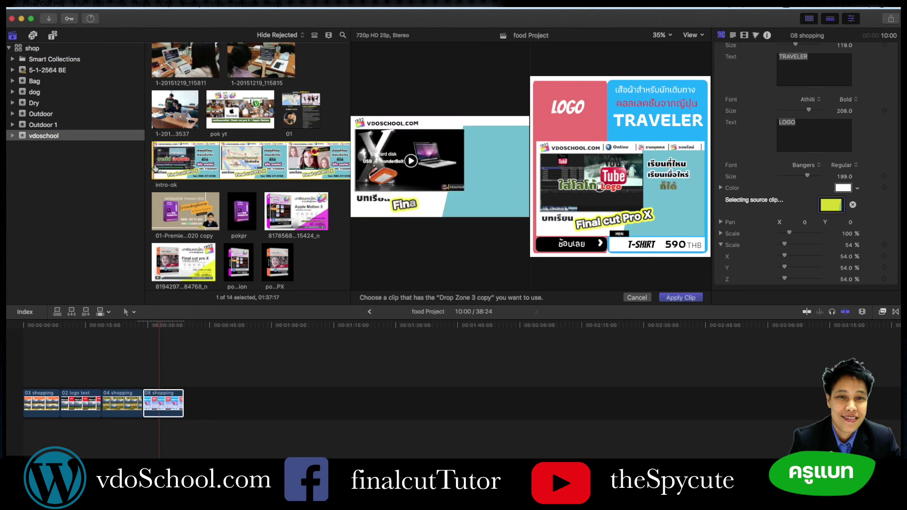
pyautogui.click(686, 302)
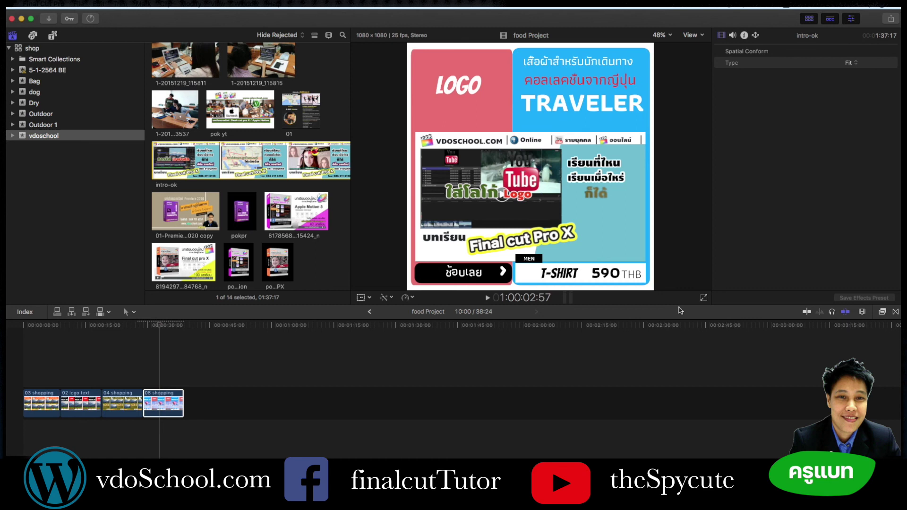
# - Play the ad to check the intro-ok video, then return the playhead to 31:07
pyautogui.click(143, 326)
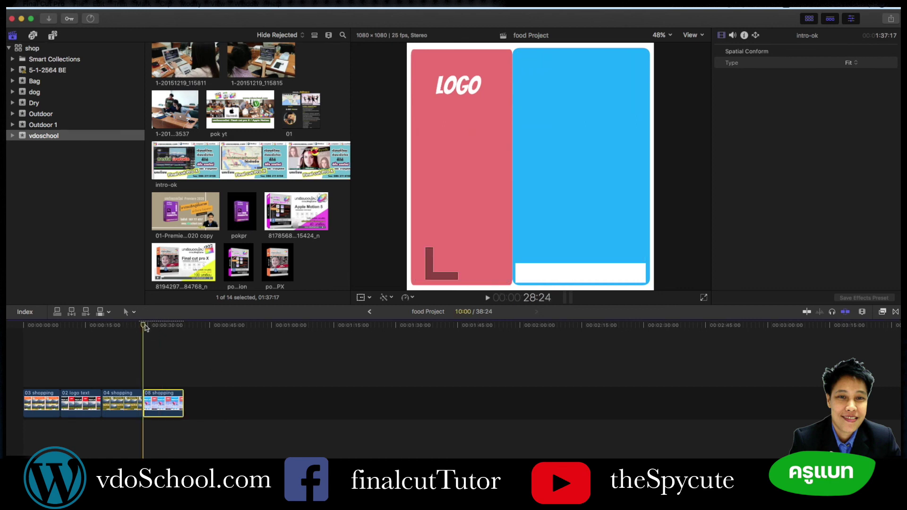
pyautogui.press('space')
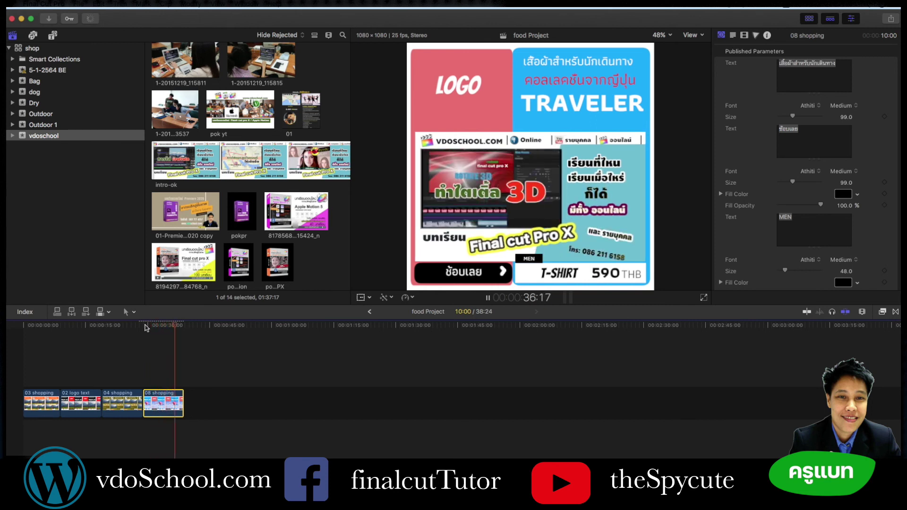
pyautogui.press('space')
pyautogui.click(153, 326)
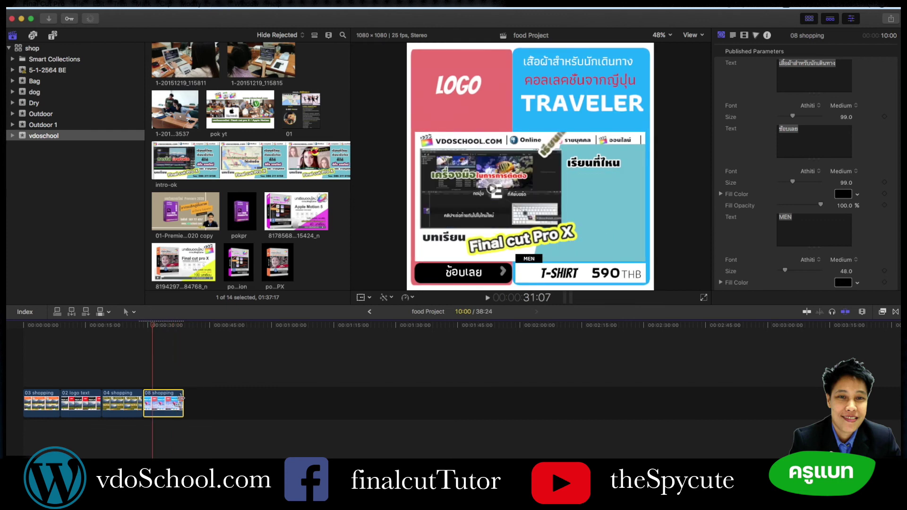
# - Stretch the 08 shopping clip's right edge to 1:37:12, making the project 2:06:11, scrubbing to check
pyautogui.moveTo(183, 399); pyautogui.dragTo(337, 402)
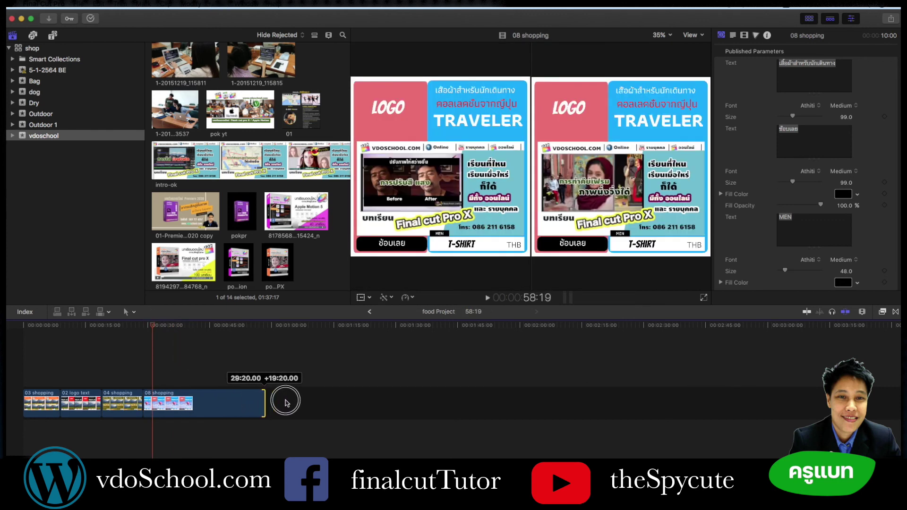
pyautogui.moveTo(338, 401)
pyautogui.mouseDown()
pyautogui.moveTo(355, 402)
pyautogui.moveTo(348, 400)
pyautogui.mouseUp()
pyautogui.moveTo(152, 330); pyautogui.dragTo(336, 341)
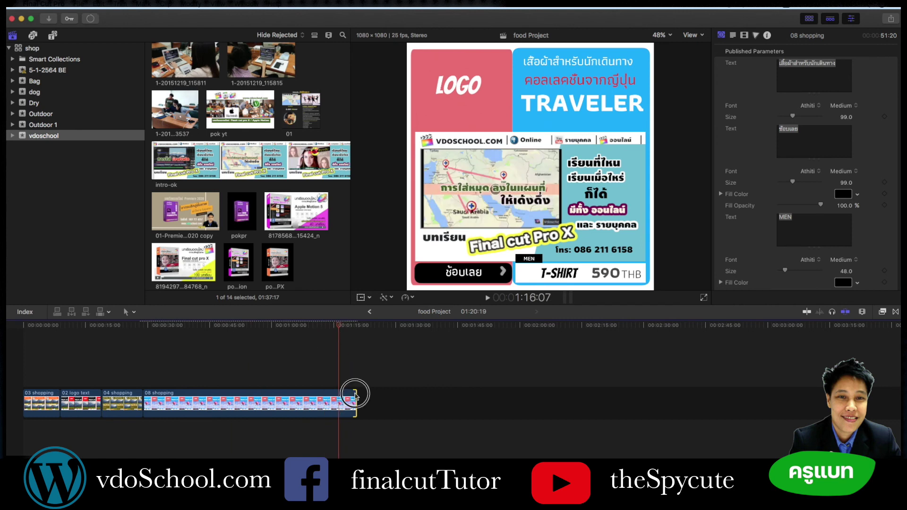
pyautogui.moveTo(355, 395); pyautogui.dragTo(545, 397)
pyautogui.moveTo(339, 329); pyautogui.dragTo(527, 330)
pyautogui.moveTo(160, 341); pyautogui.dragTo(374, 359)
pyautogui.click(380, 403)
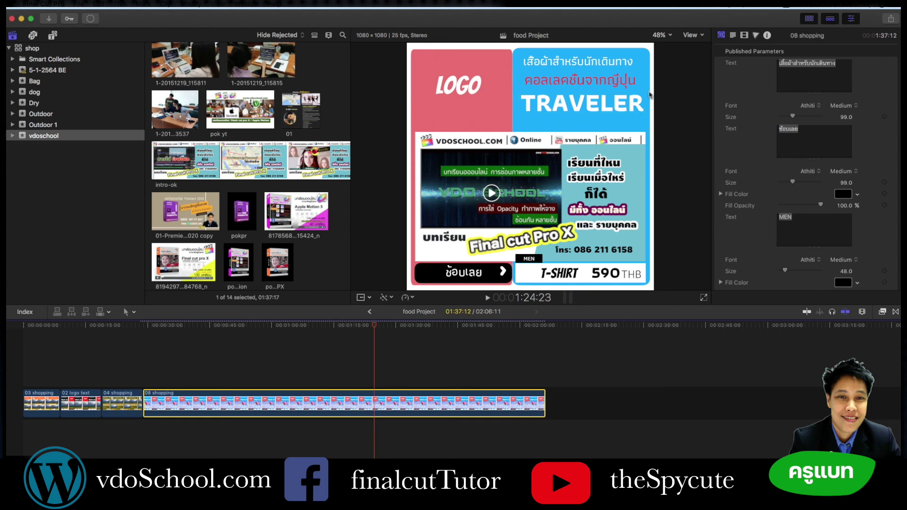
# - Replace the TRAVELER title text with the school's contact phone number
pyautogui.click(577, 109)
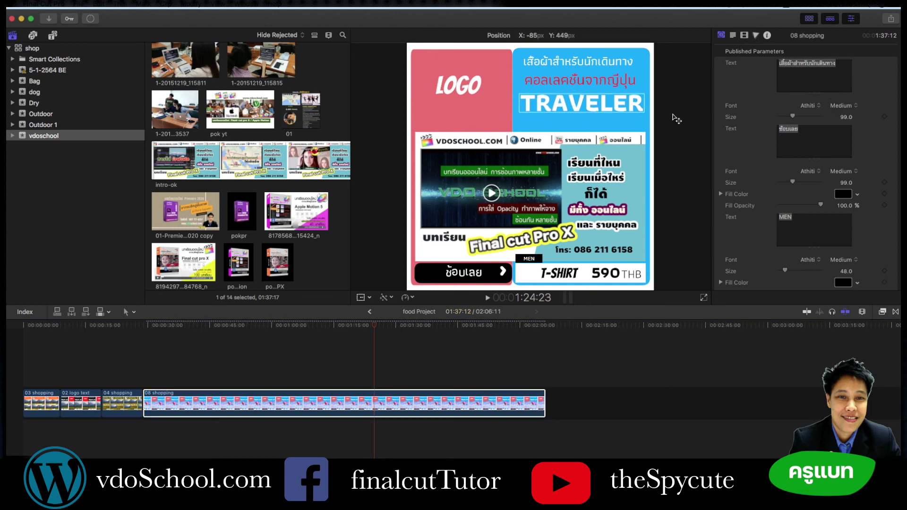
pyautogui.doubleClick(585, 89)
pyautogui.moveTo(526, 92); pyautogui.dragTo(526, 92)
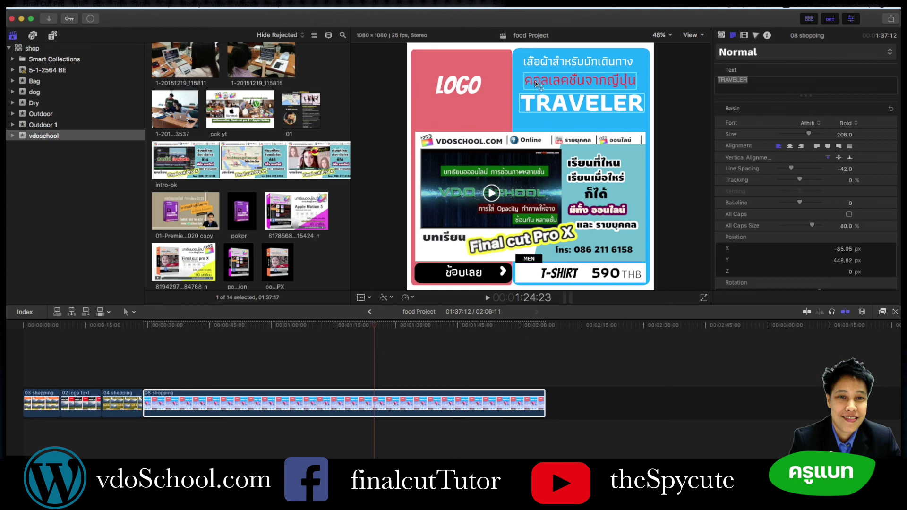
# - Change the top title to VDO SCHOOL and scrub through the ad to check the new text
pyautogui.click(498, 94)
pyautogui.write('VDO SCHOOL')
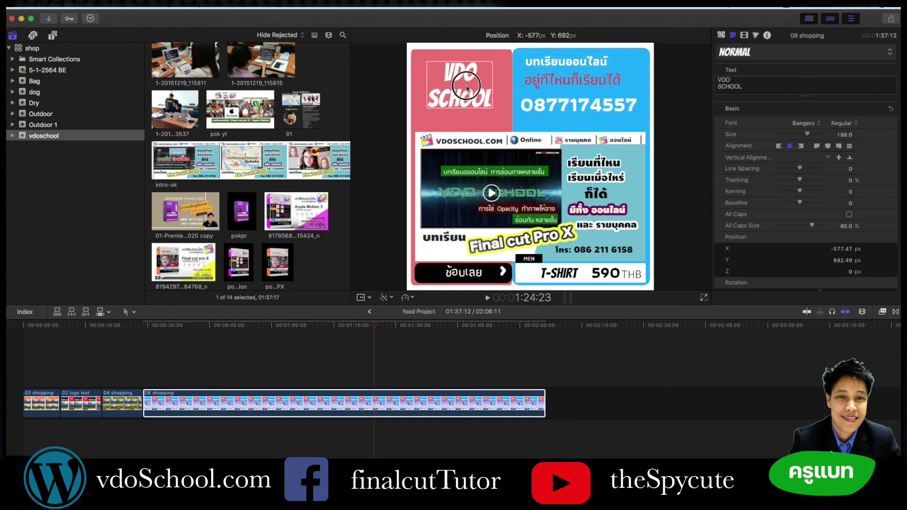
pyautogui.click(803, 83)
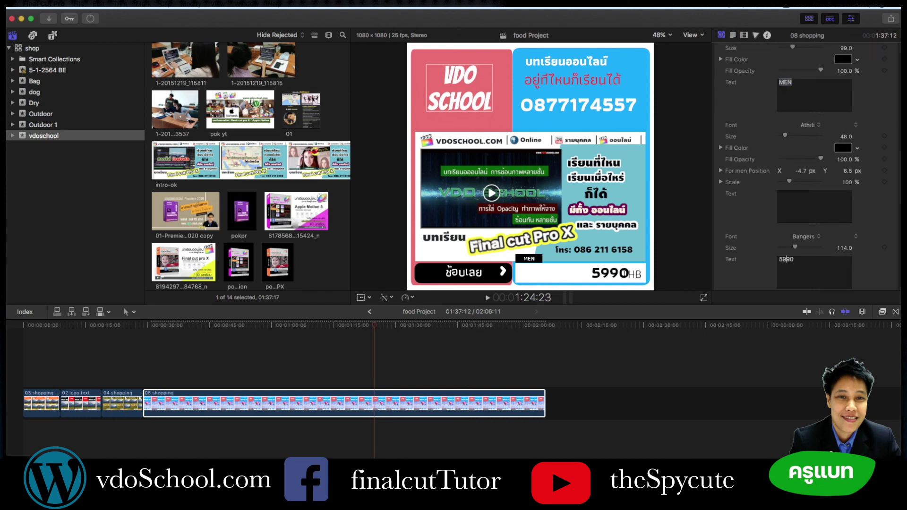
pyautogui.moveTo(440, 348); pyautogui.dragTo(490, 349)
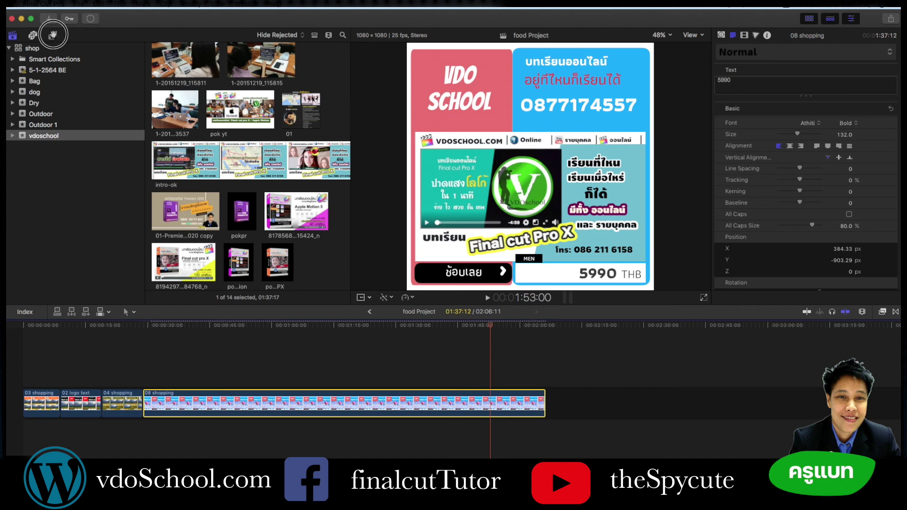
pyautogui.click(53, 34)
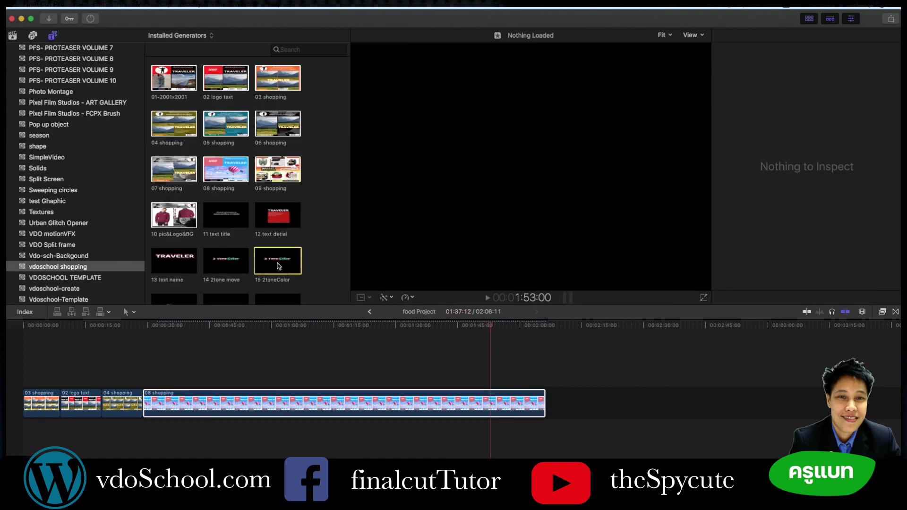
# - Place the Price 02 badge title above the 04 shopping clip at 47:22
pyautogui.click(222, 326)
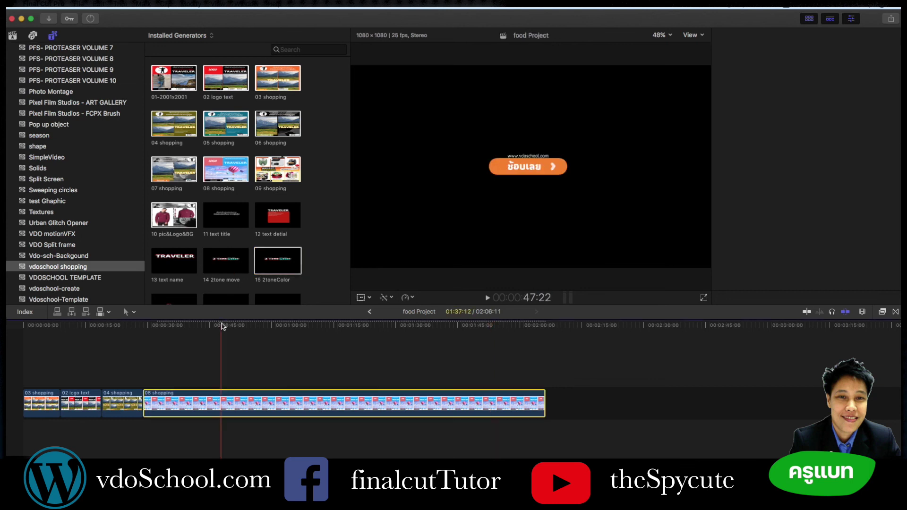
pyautogui.press('super+4')
pyautogui.scroll(-5, 219, 246)
pyautogui.moveTo(224, 244); pyautogui.dragTo(105, 363)
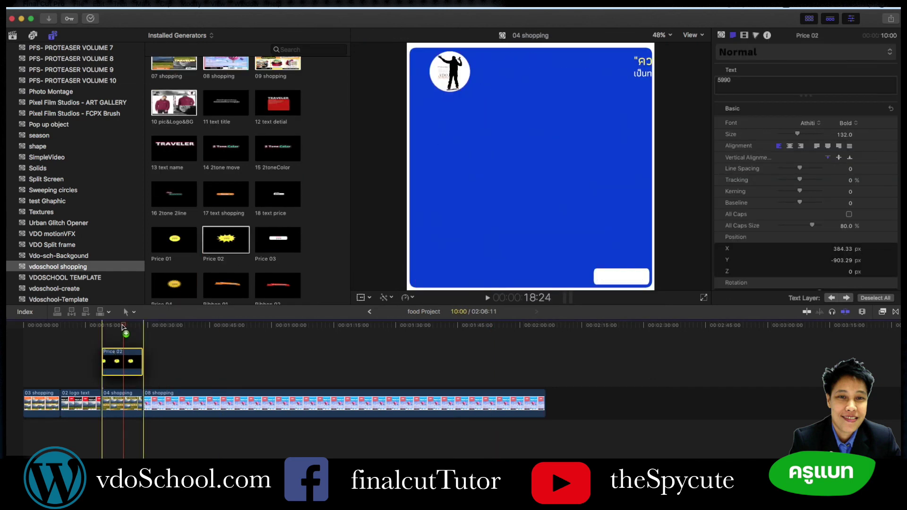
pyautogui.moveTo(122, 326); pyautogui.dragTo(122, 327)
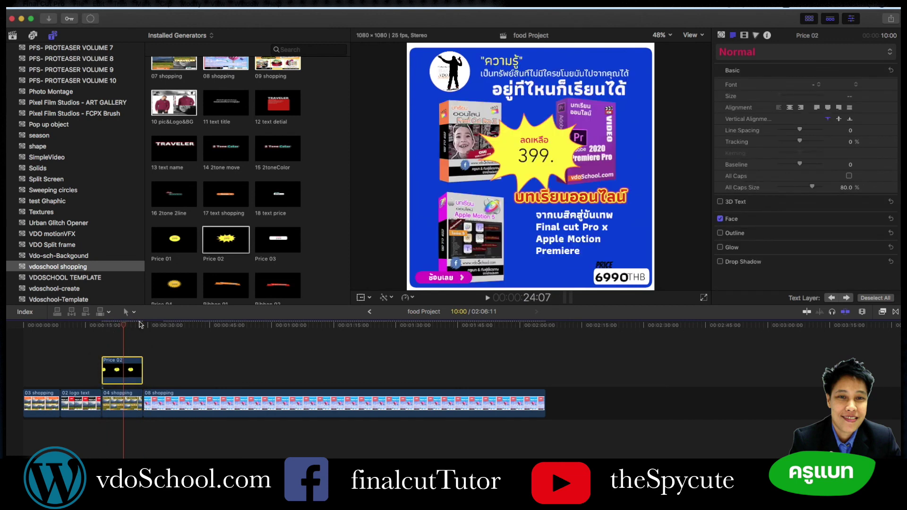
pyautogui.rightClick(533, 153)
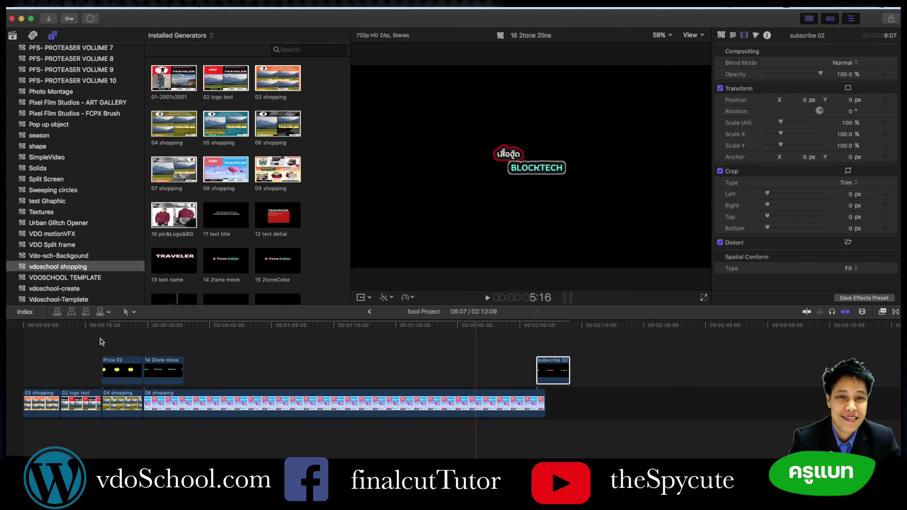
# - Scrub from 25:08 through the ad to preview the 2 Tone Color title and overlays
pyautogui.click(130, 328)
pyautogui.moveTo(131, 328); pyautogui.dragTo(159, 329)
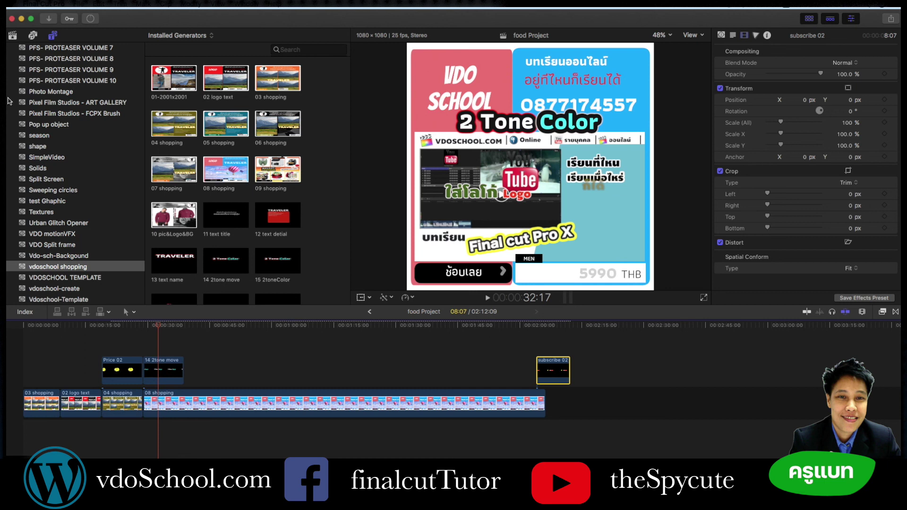
pyautogui.click(250, 326)
pyautogui.moveTo(249, 329)
pyautogui.mouseDown()
pyautogui.moveTo(458, 338)
pyautogui.moveTo(354, 348)
pyautogui.moveTo(516, 347)
pyautogui.mouseUp()
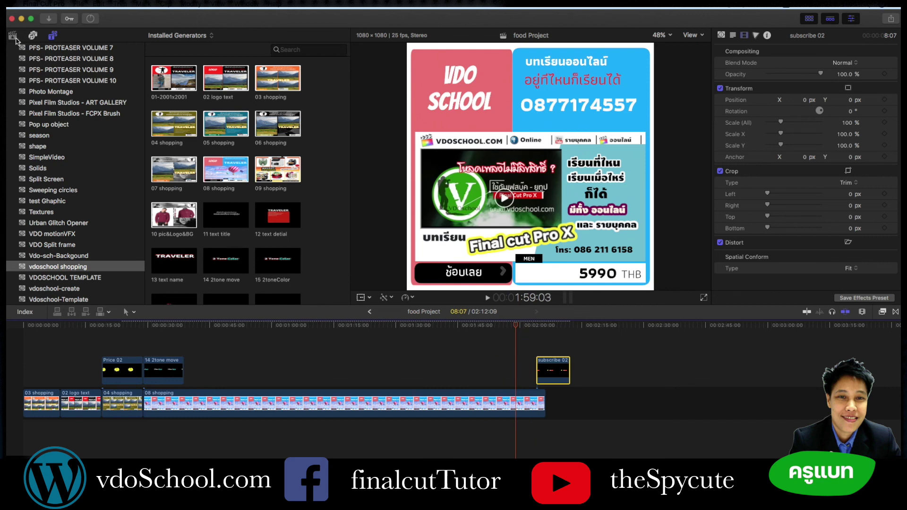
# - Return to the library clips and scrub through the dog project's finished course ads
pyautogui.click(14, 36)
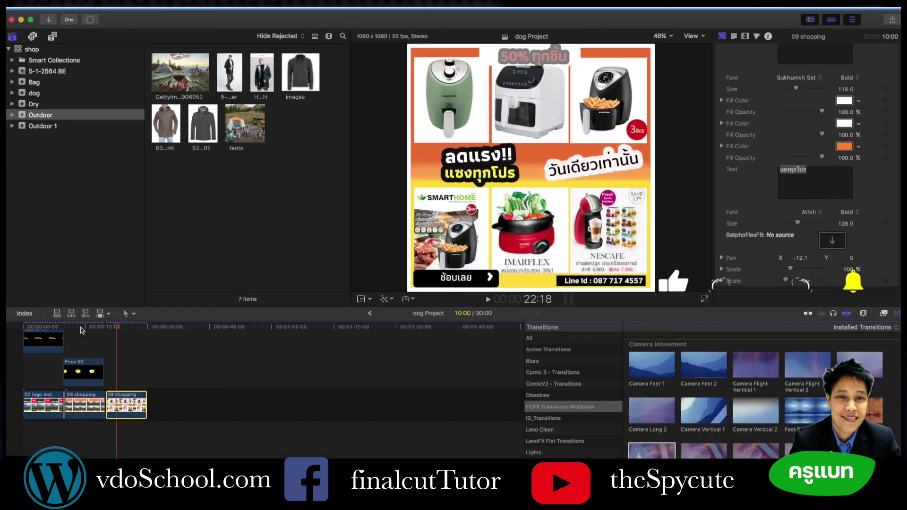
pyautogui.moveTo(82, 330); pyautogui.dragTo(121, 325)
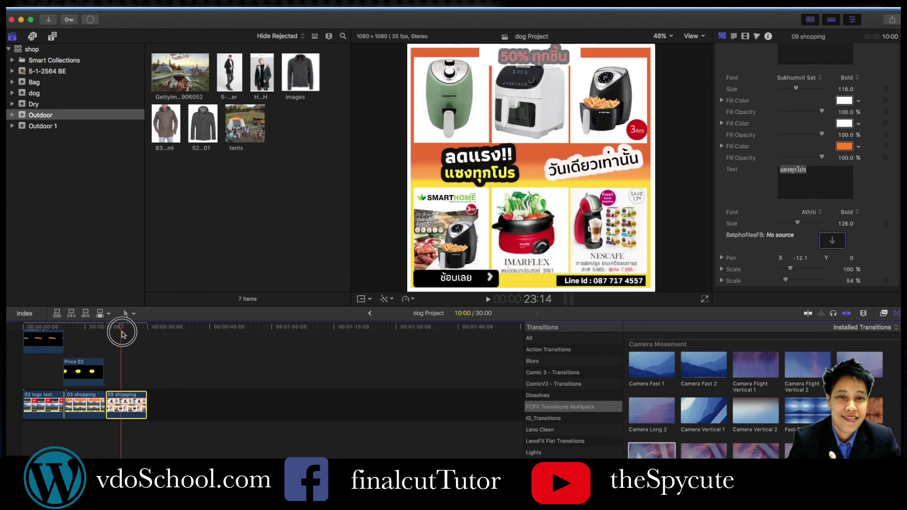